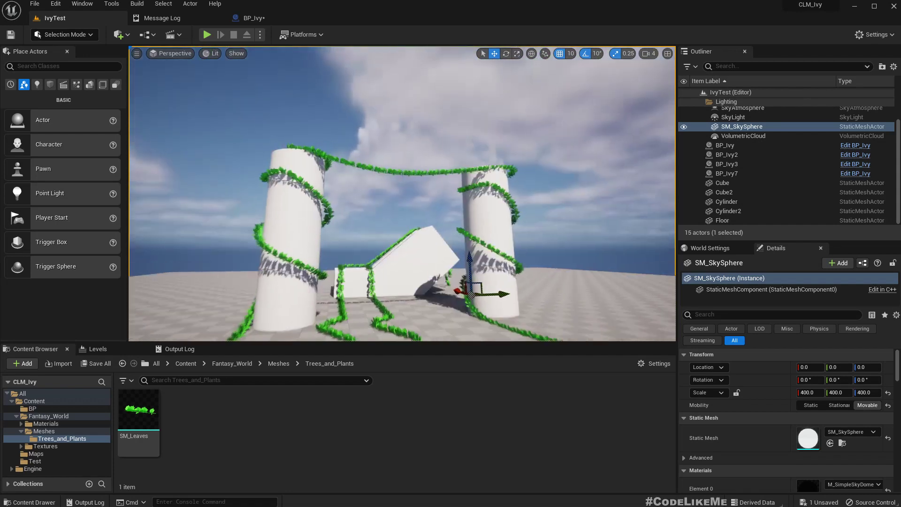
# - Examine the ivy strands in the level and the geometry of the SM_Leaves static mesh up close
pyautogui.press('F11')
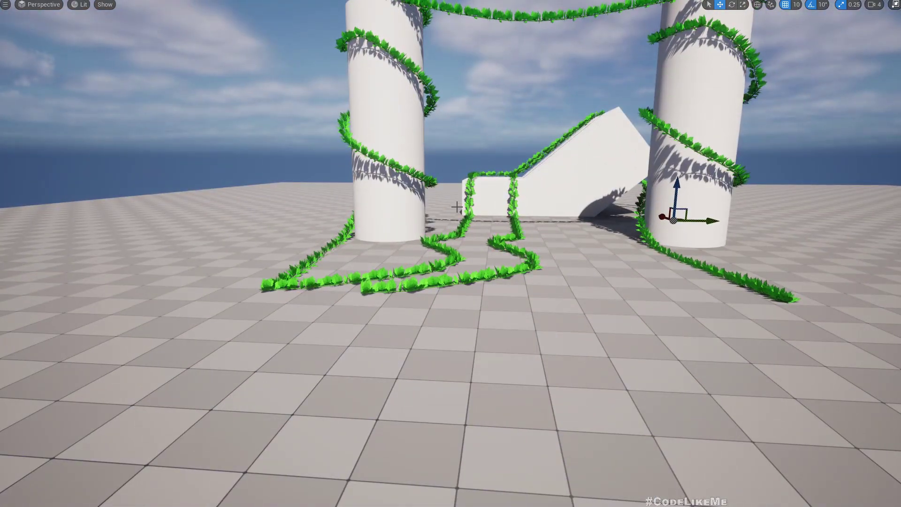
pyautogui.press('F11')
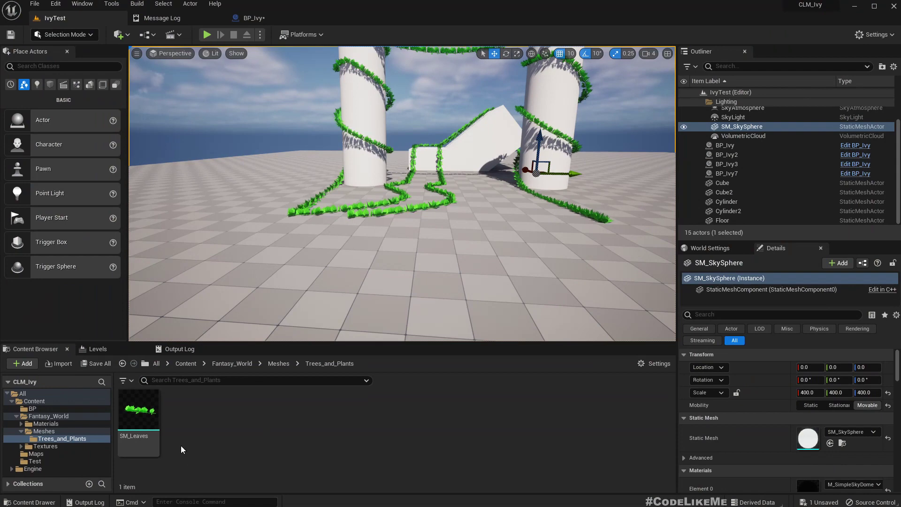
pyautogui.click(263, 17)
pyautogui.click(459, 175)
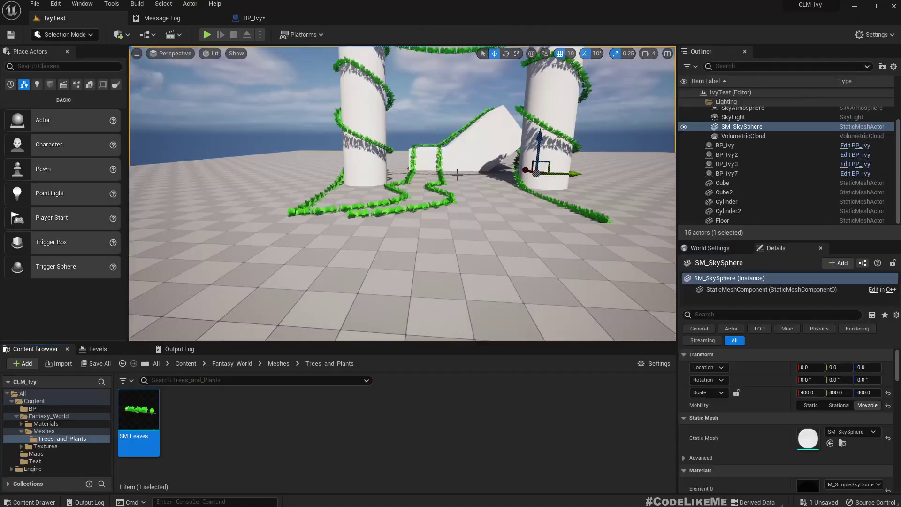
pyautogui.doubleClick(141, 439)
pyautogui.moveTo(179, 398); pyautogui.dragTo(305, 207)
pyautogui.click(66, 19)
pyautogui.moveTo(399, 197)
pyautogui.mouseDown(button='right')
pyautogui.moveTo(376, 193)
pyautogui.moveTo(423, 197)
pyautogui.moveTo(404, 201)
pyautogui.mouseUp(button='right')
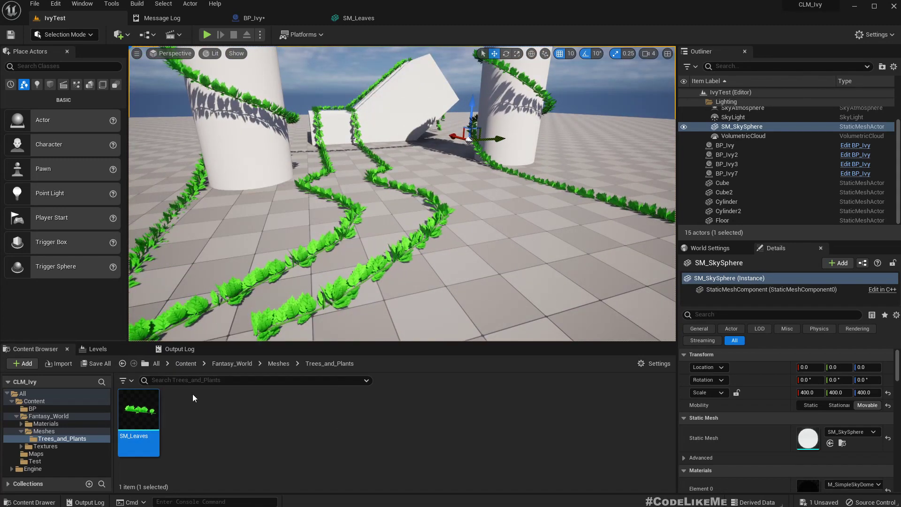
pyautogui.doubleClick(139, 425)
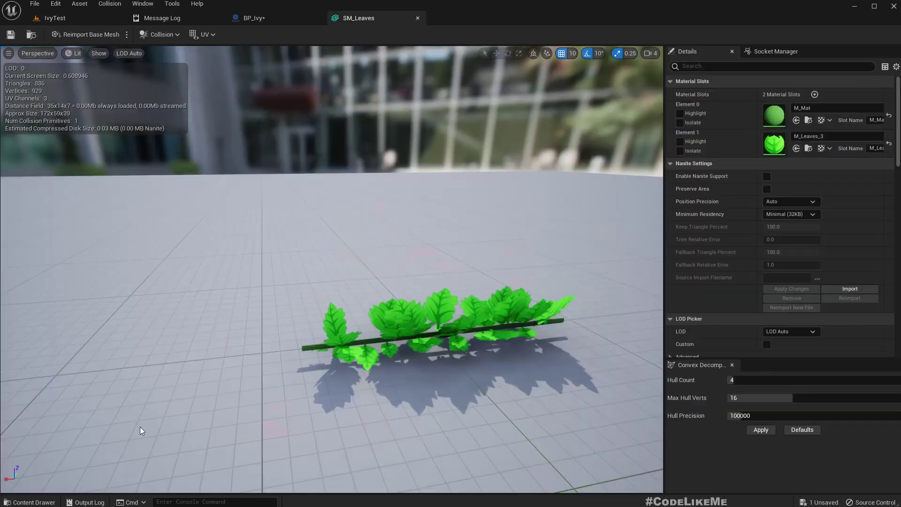
pyautogui.moveTo(392, 339); pyautogui.dragTo(394, 319)
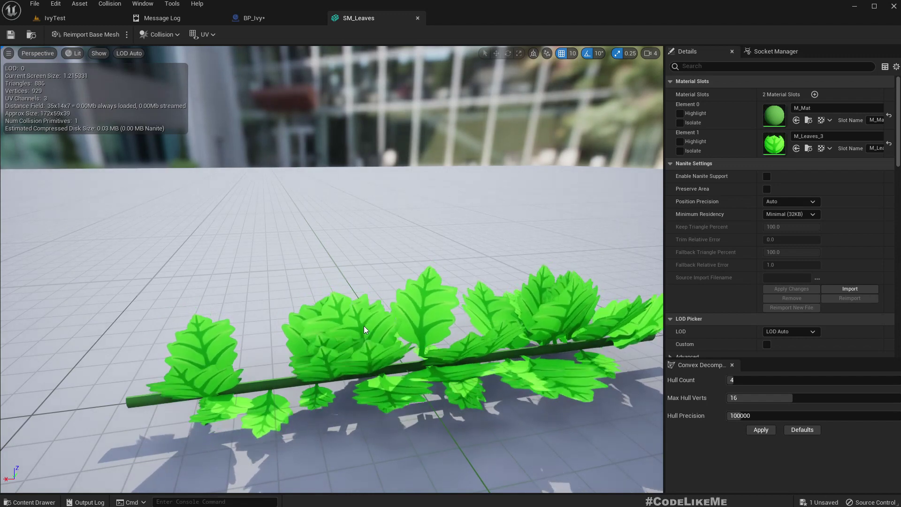
pyautogui.scroll(-4, 365, 327)
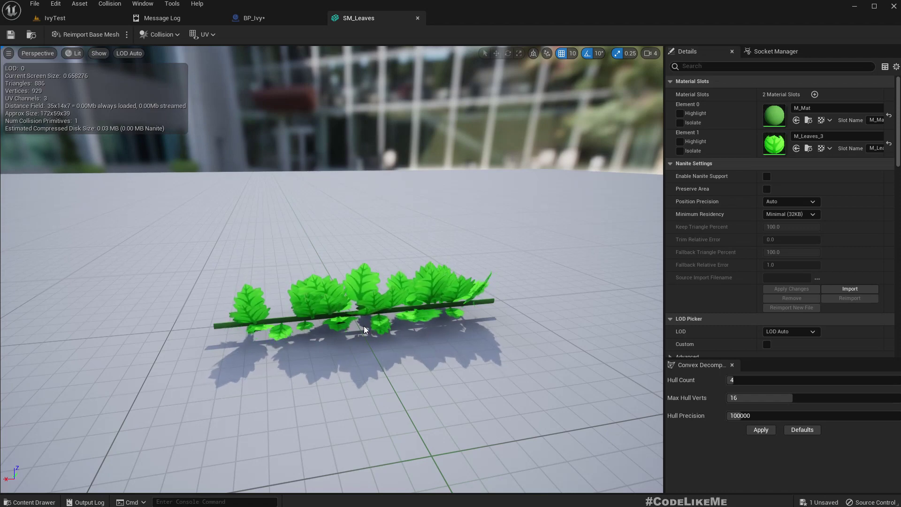
# - Export the SM_Leaves static mesh from the content folder to Downloads as SM_Leaves.FBX, using FBX 2013 compatibility
pyautogui.click(219, 17)
pyautogui.click(68, 18)
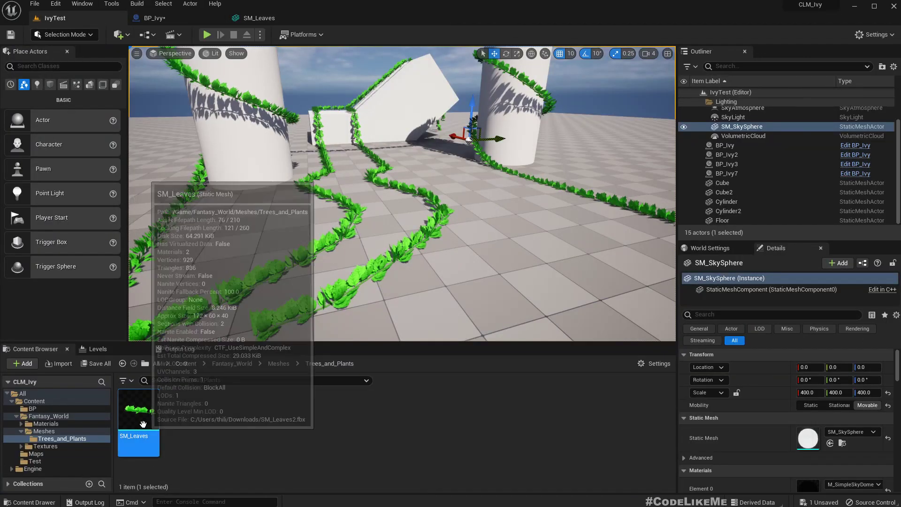
pyautogui.rightClick(142, 413)
pyautogui.moveTo(235, 276)
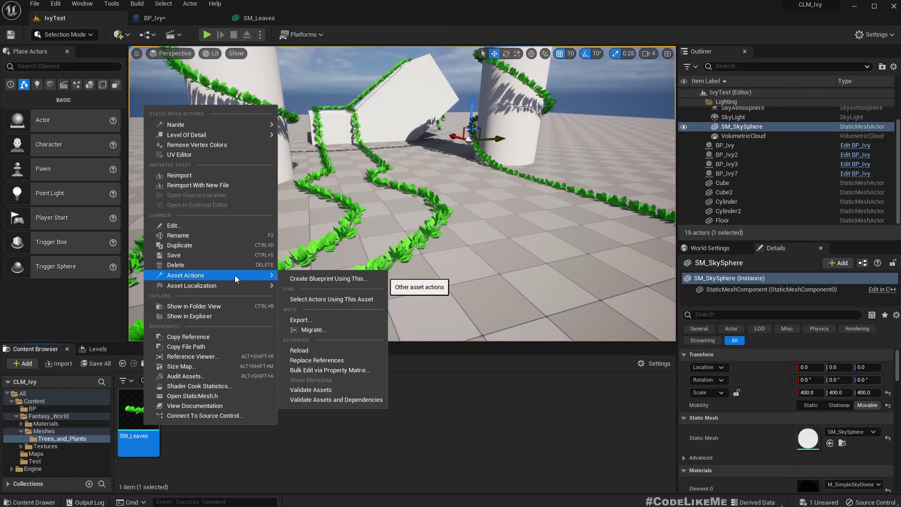
pyautogui.click(308, 321)
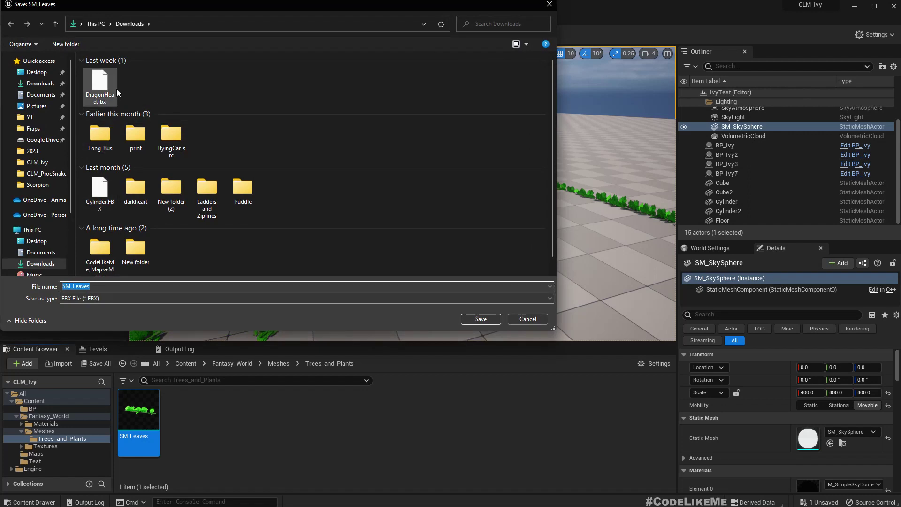
pyautogui.click(482, 319)
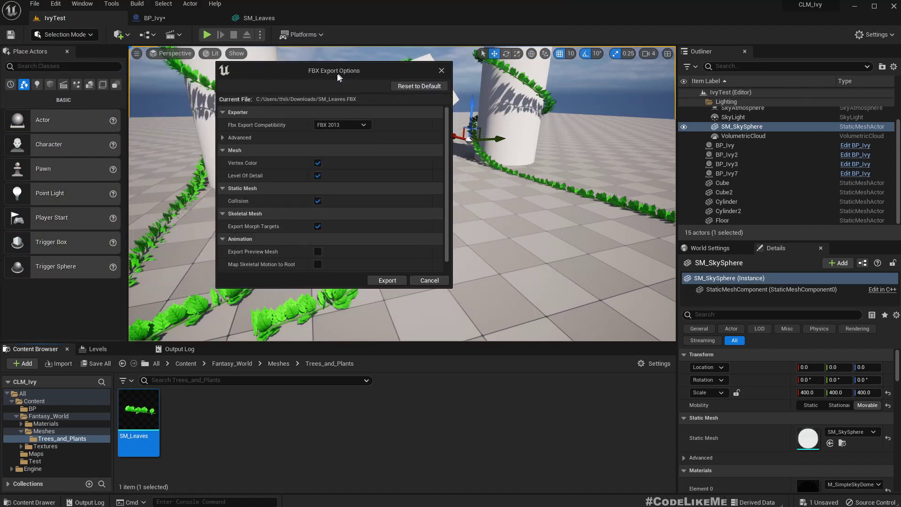
pyautogui.click(399, 307)
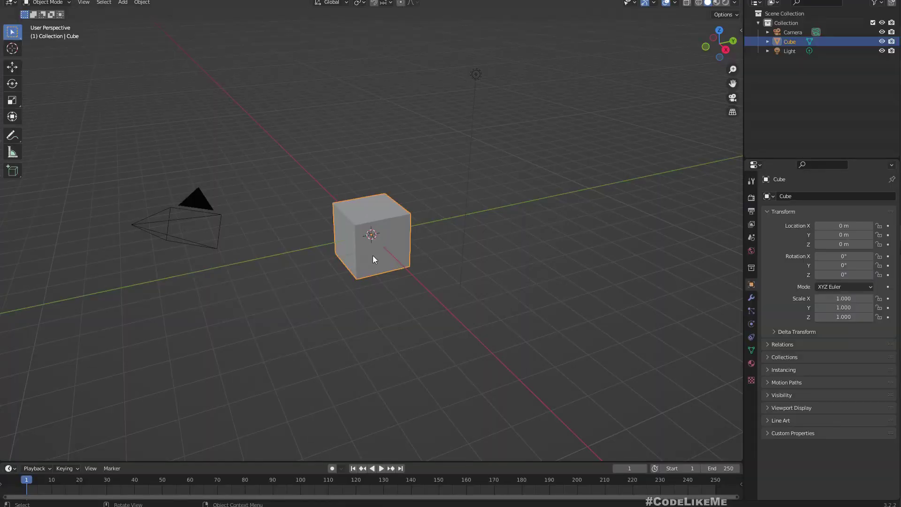
# - Switch to Blender and delete the default cube from the scene
pyautogui.press('Delete')
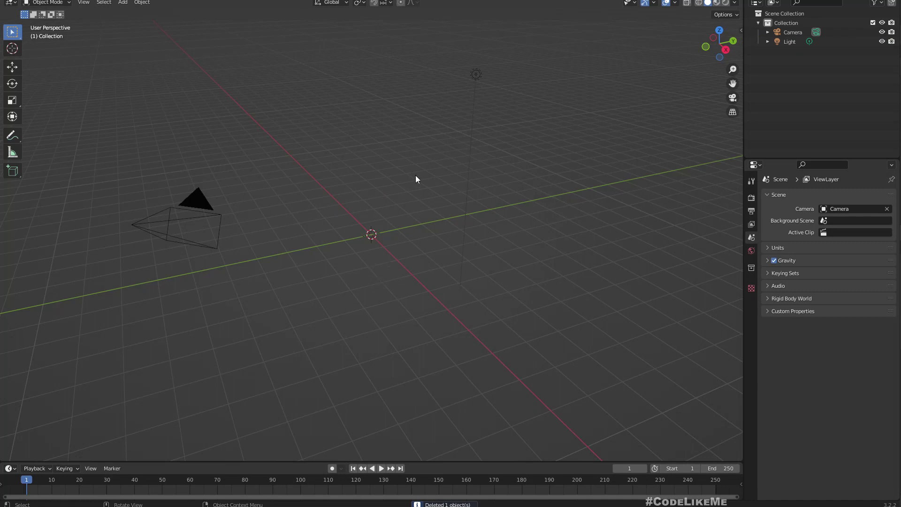
pyautogui.hotkey('ctrl', 'z')
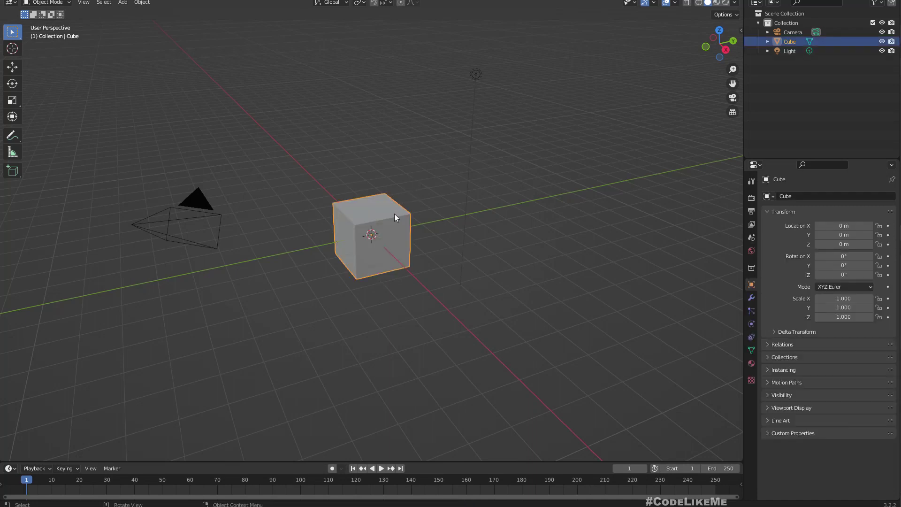
pyautogui.press('Delete')
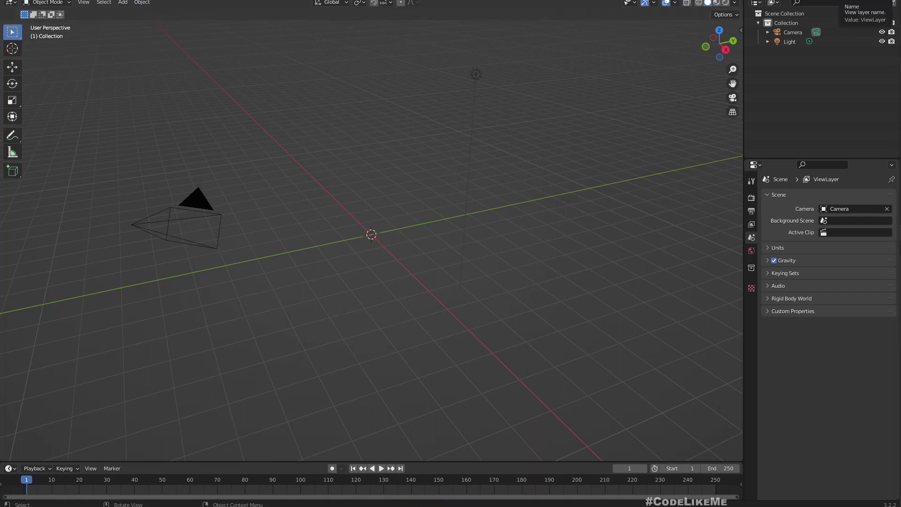
# - Import SM_Leaves.FBX from the Downloads folder into the empty Blender scene
pyautogui.press('super+Up')
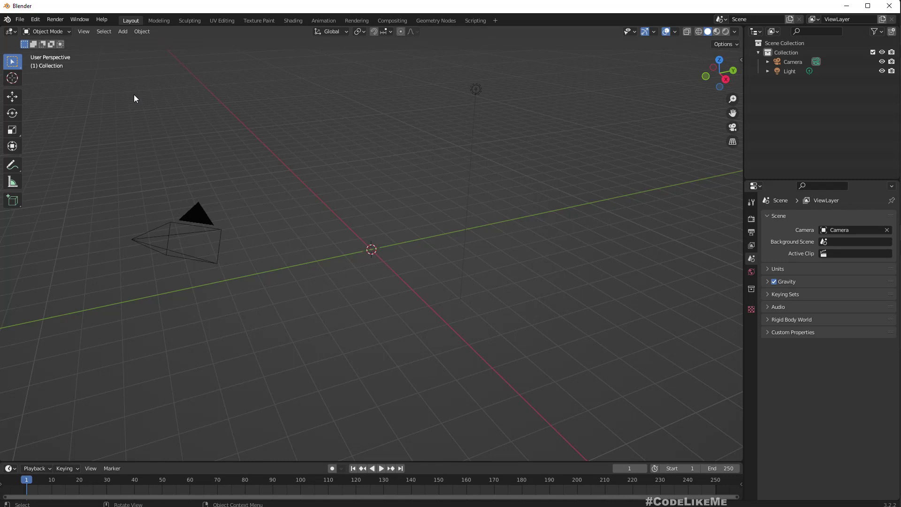
pyautogui.click(20, 20)
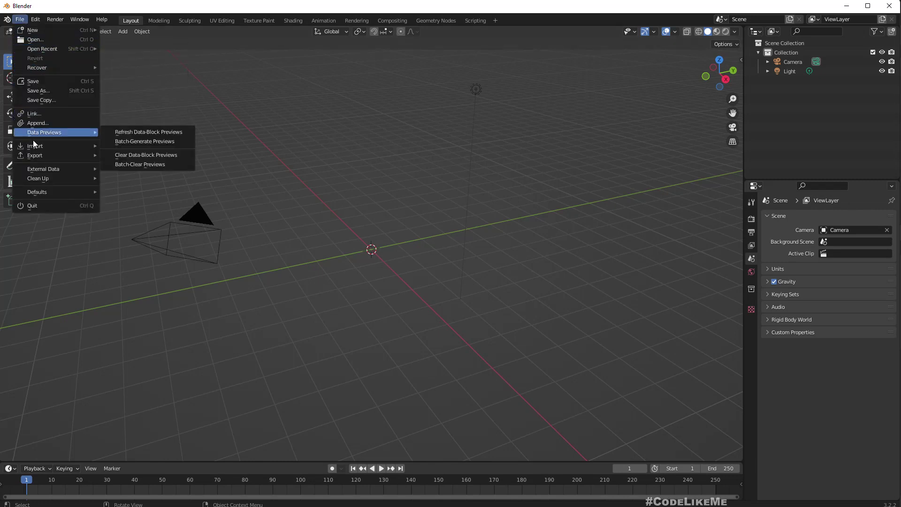
pyautogui.moveTo(47, 146)
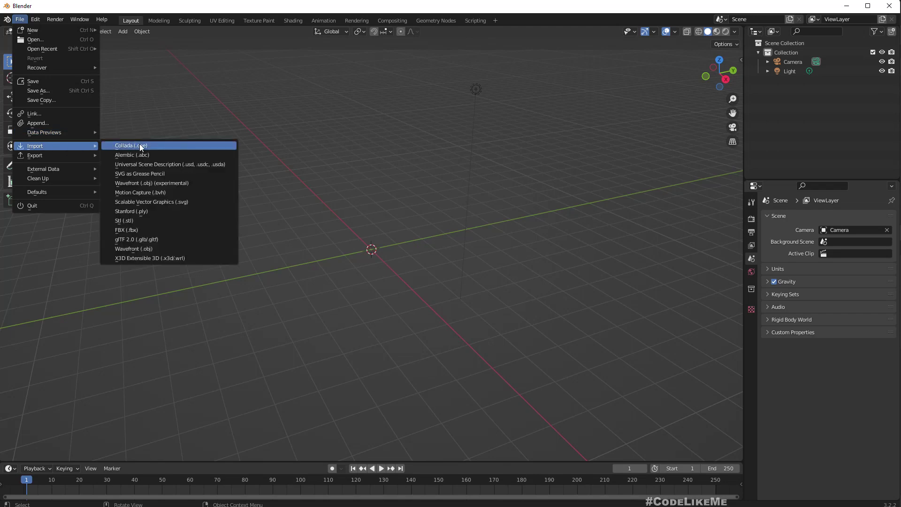
pyautogui.click(138, 229)
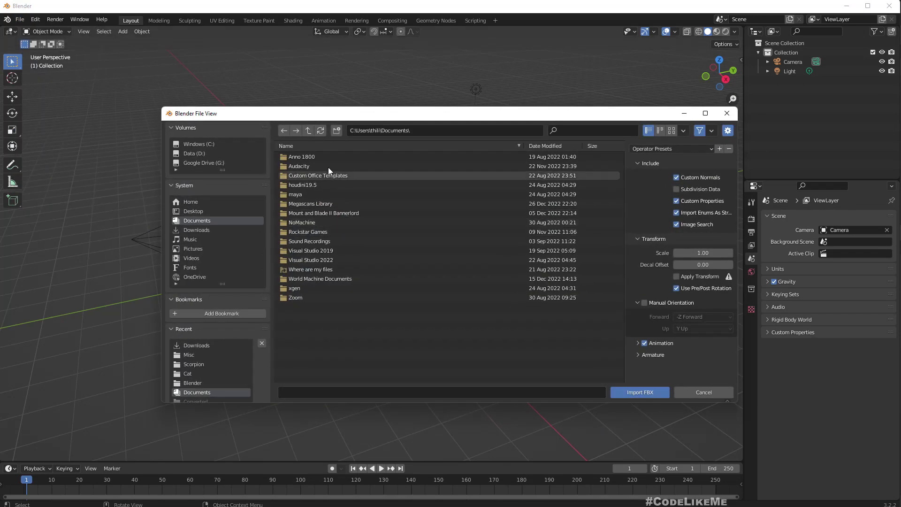
pyautogui.click(197, 228)
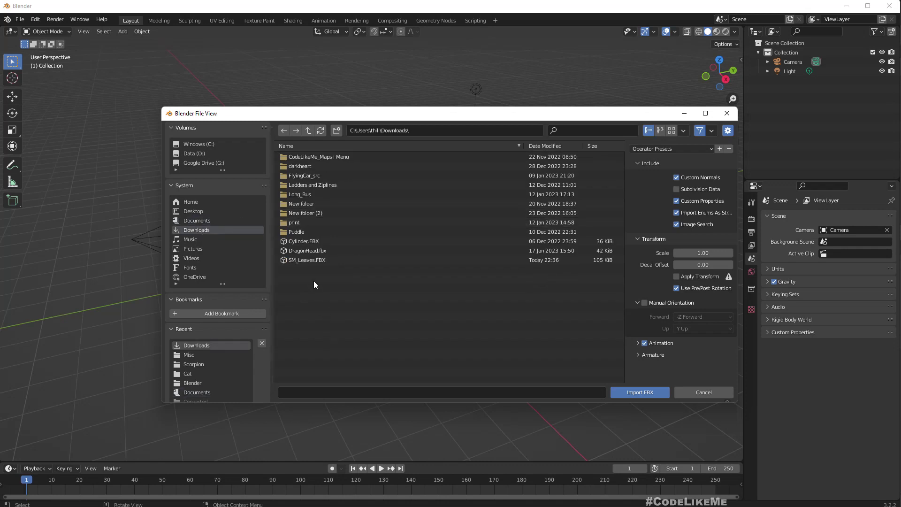
pyautogui.click(303, 260)
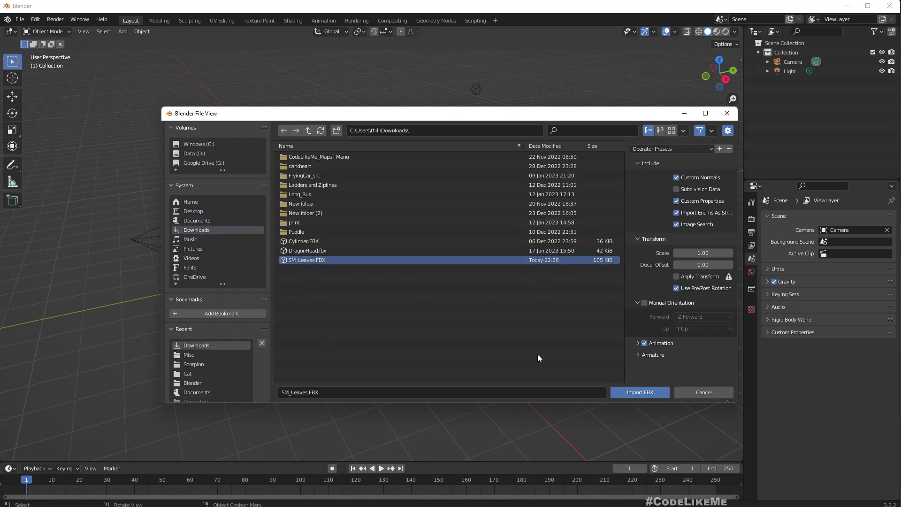
pyautogui.click(646, 391)
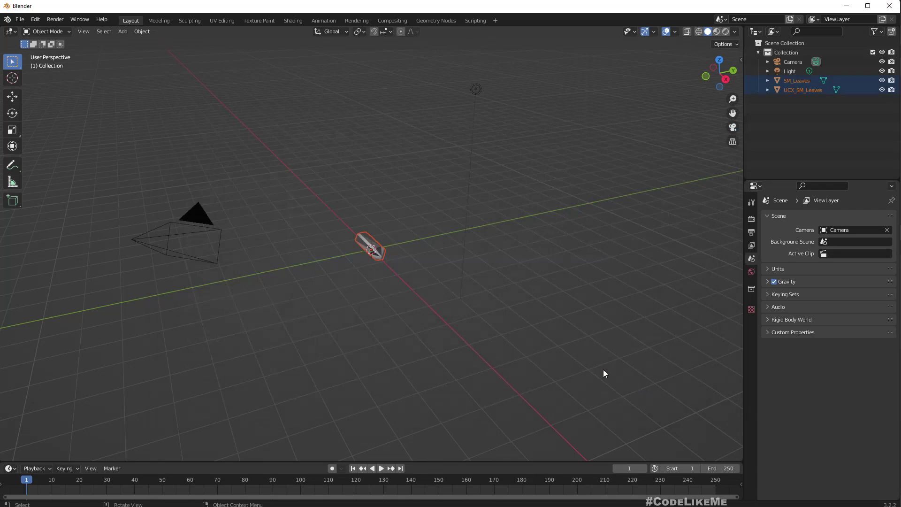
# - Delete all faces of the UCX_SM_Leaves collision hull around the leaves in Edit Mode
pyautogui.scroll(7, 379, 273)
pyautogui.moveTo(357, 277); pyautogui.dragTo(472, 252, button='middle')
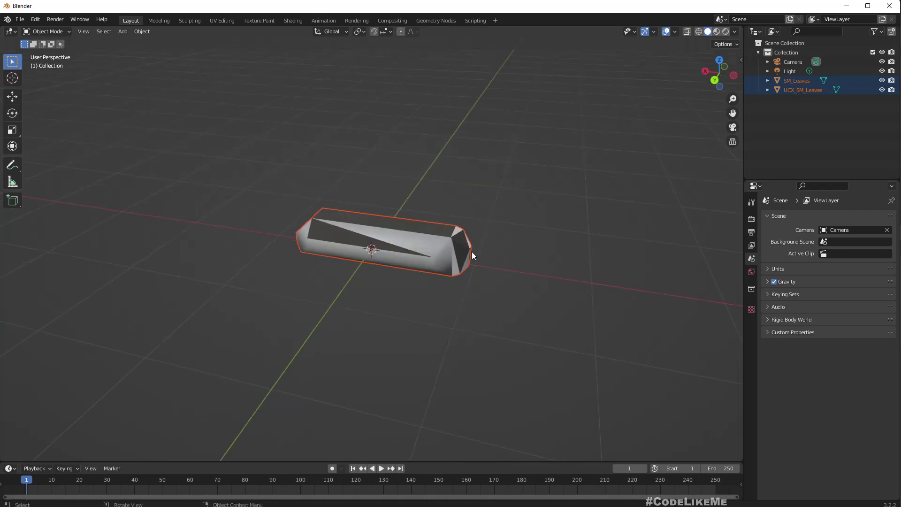
pyautogui.click(432, 235)
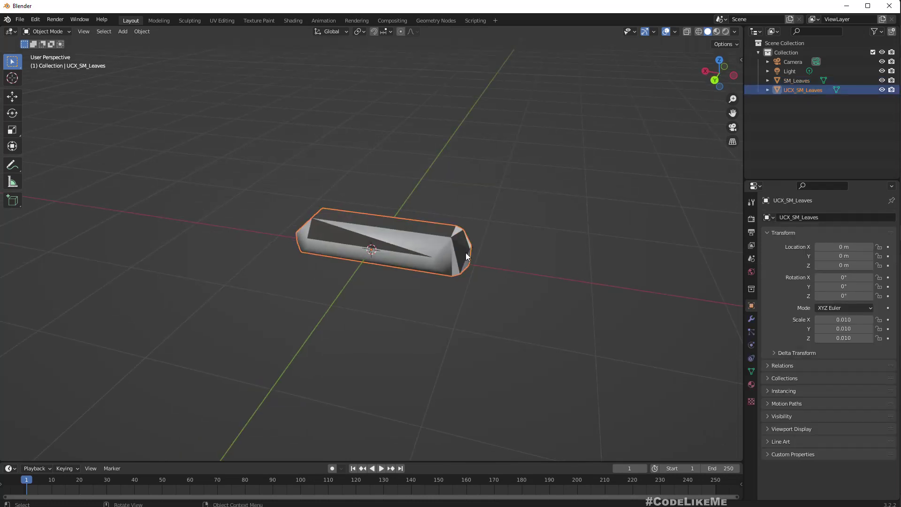
pyautogui.moveTo(469, 314); pyautogui.dragTo(322, 298, button='middle')
pyautogui.press('Tab')
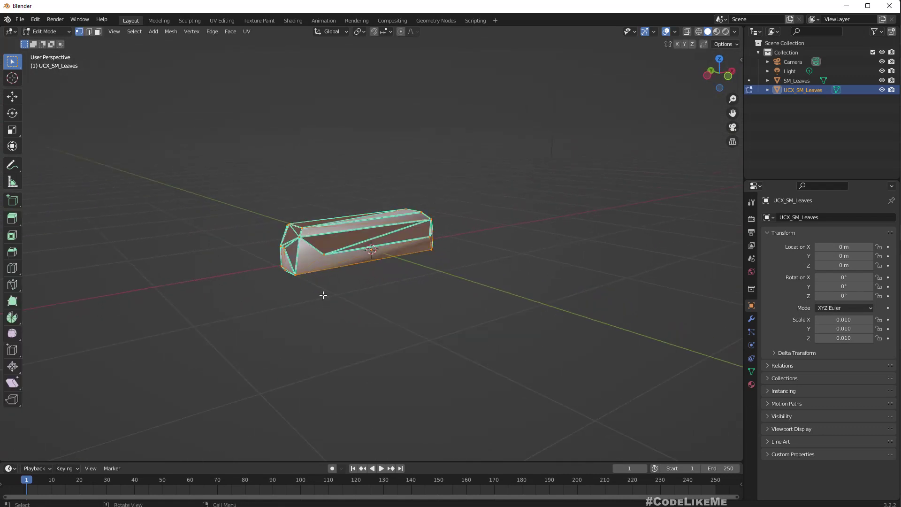
pyautogui.press('x')
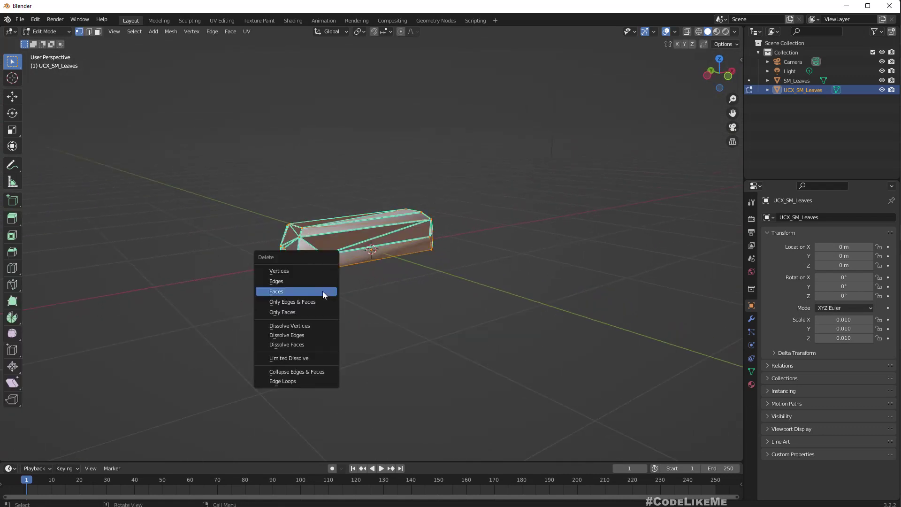
pyautogui.click(323, 292)
pyautogui.moveTo(324, 292); pyautogui.dragTo(299, 281, button='middle')
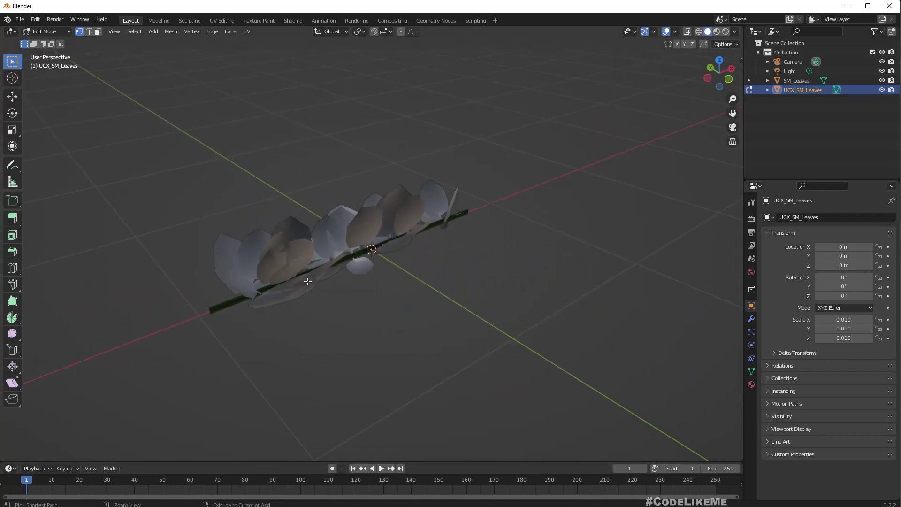
# - Undo the face deletion on the UCX_SM_Leaves hull and go back to Object Mode with the hull selected
pyautogui.hotkey('ctrl', 'z')
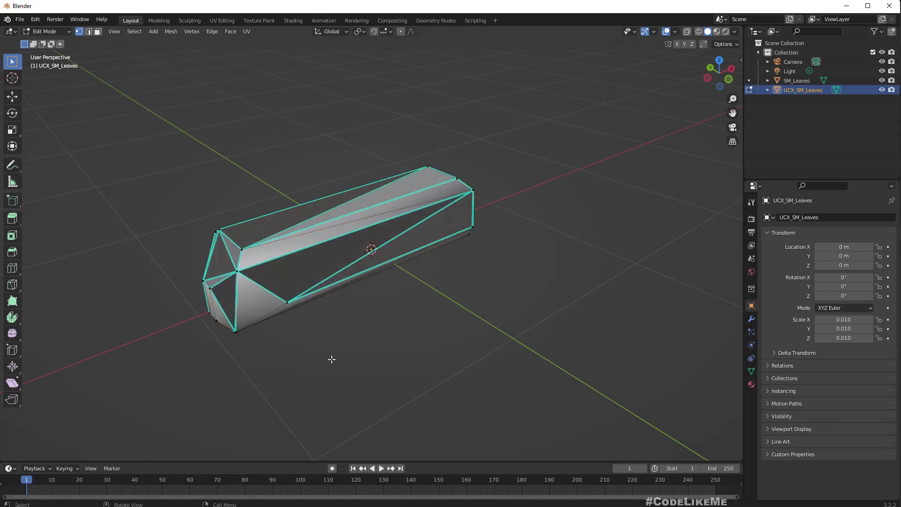
pyautogui.hotkey('ctrl', 'z')
pyautogui.click(294, 250)
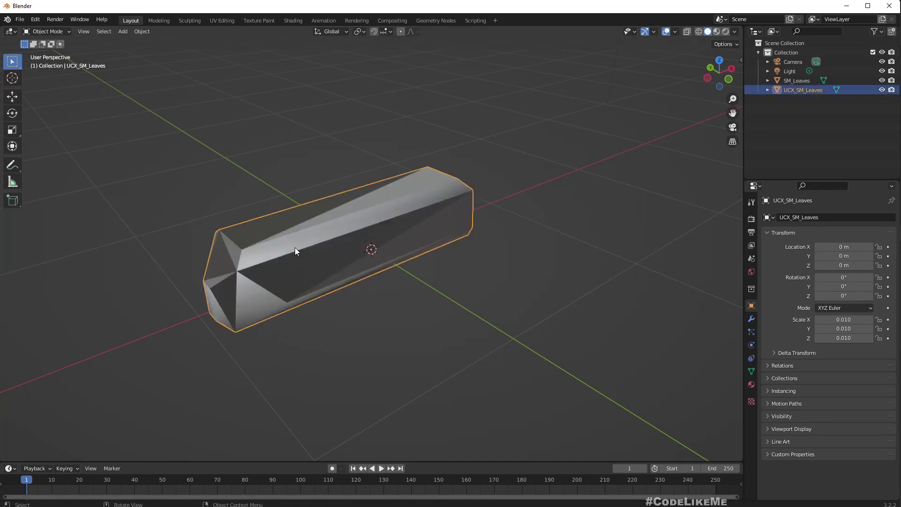
# - Try to delete the faces of the UCX_SM_Leaves hull in Edit Mode and return to Object Mode
pyautogui.click(41, 31)
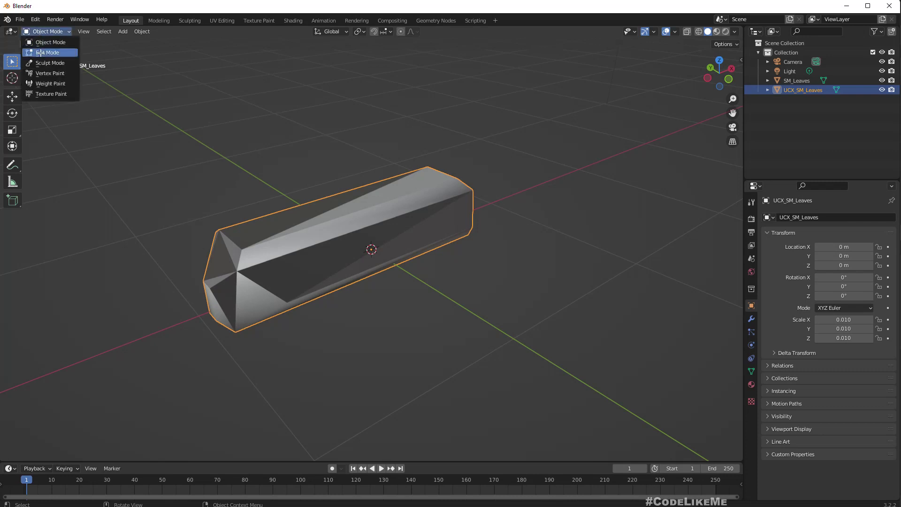
pyautogui.click(39, 51)
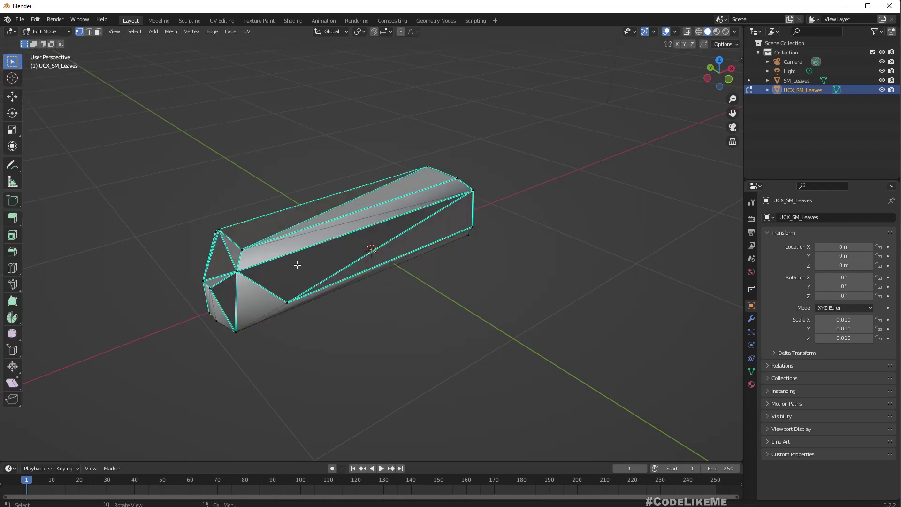
pyautogui.press('x')
pyautogui.click(297, 264)
pyautogui.press('Tab')
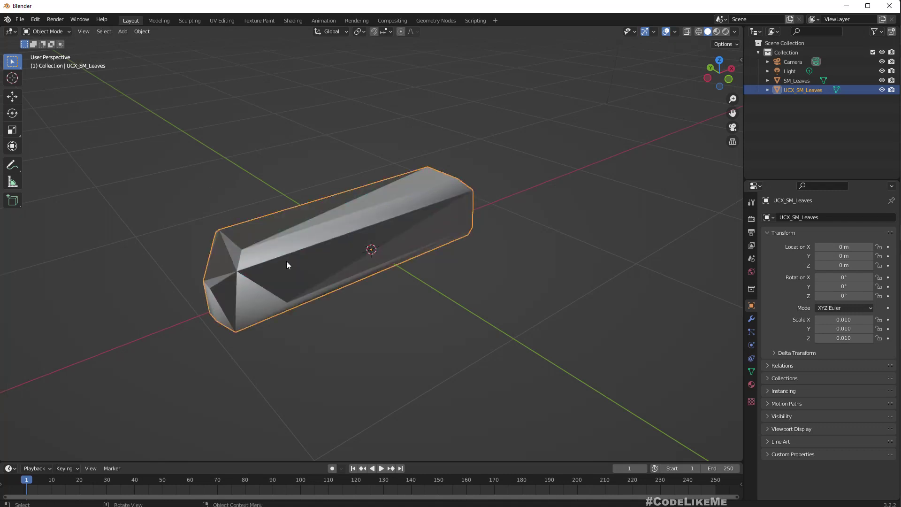
pyautogui.moveTo(274, 238); pyautogui.dragTo(260, 274, button='middle')
pyautogui.press('Tab')
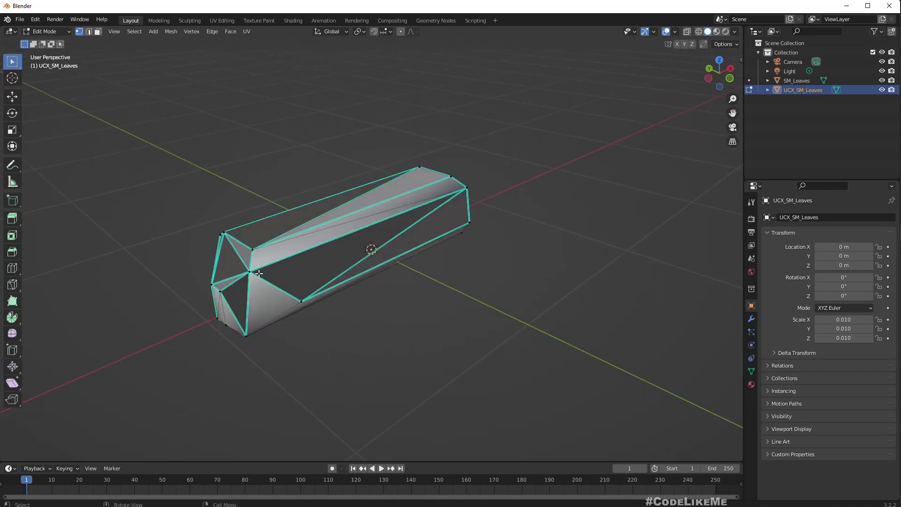
pyautogui.press('x')
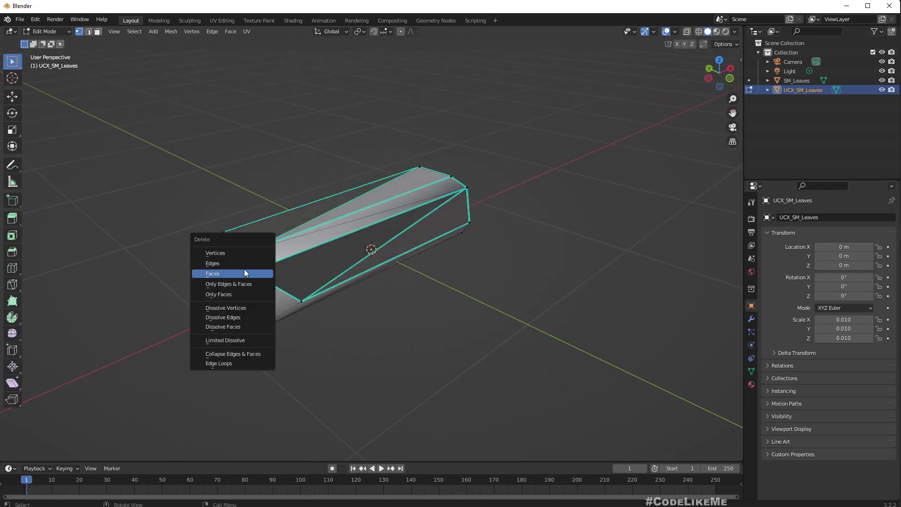
pyautogui.click(251, 273)
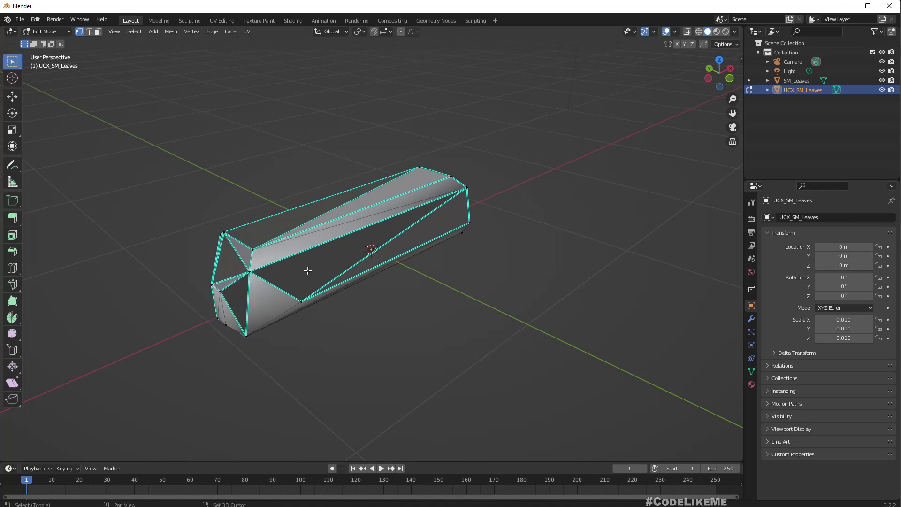
pyautogui.press('Tab')
# - Delete the whole UCX_SM_Leaves hull object, undo that deletion and deselect everything
pyautogui.press('Delete')
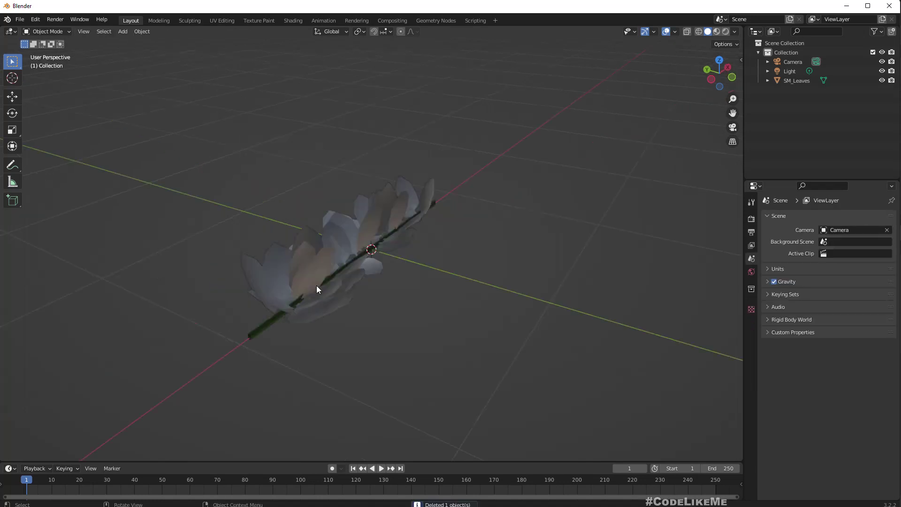
pyautogui.hotkey('ctrl', 'z')
pyautogui.click(455, 359)
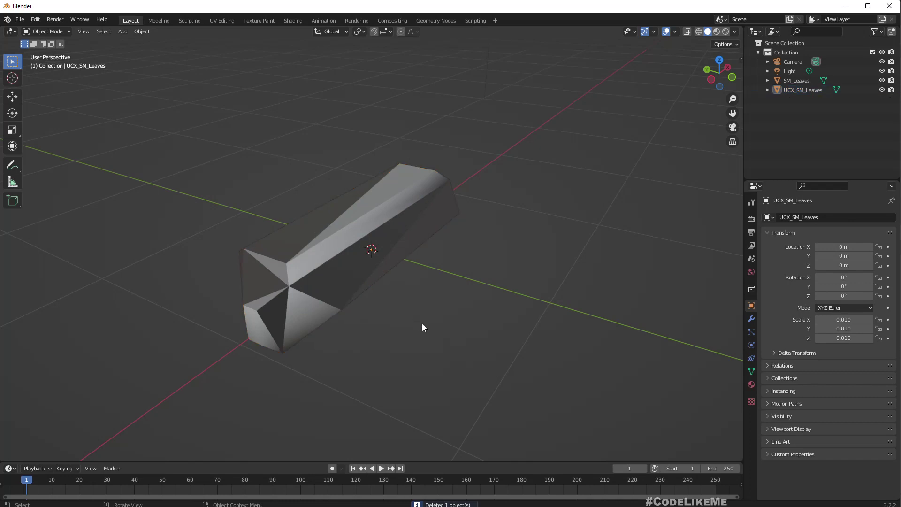
# - Select the UCX_SM_Leaves hull around the leaves and delete it as an object
pyautogui.moveTo(421, 322); pyautogui.dragTo(418, 332, button='middle')
pyautogui.click(302, 257)
pyautogui.press('Delete')
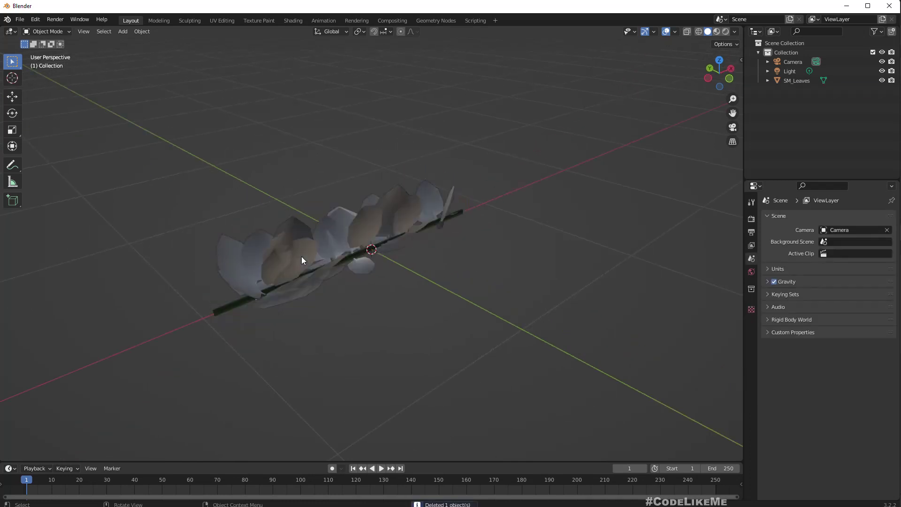
# - Put the SM_Leaves mesh into Edit Mode with all geometry deselected and face selection active
pyautogui.moveTo(279, 254); pyautogui.dragTo(306, 272, button='middle')
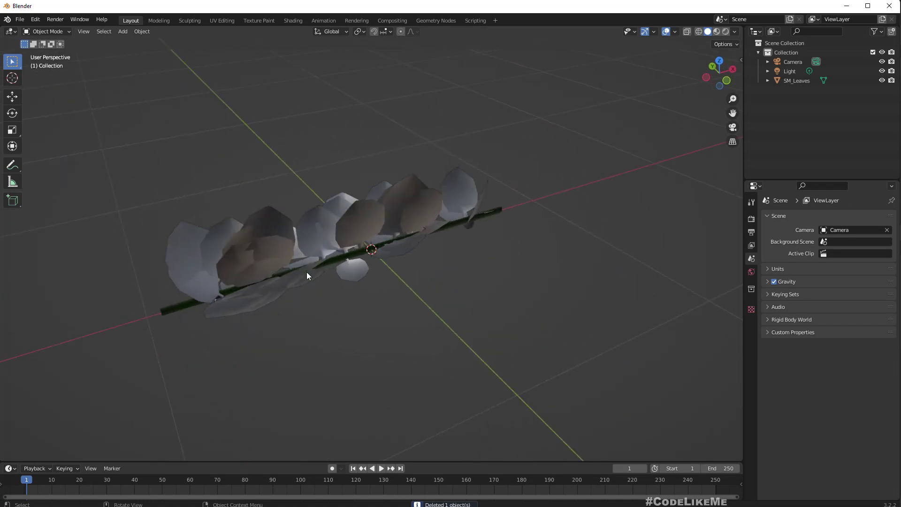
pyautogui.moveTo(382, 346); pyautogui.dragTo(308, 314, button='middle')
pyautogui.scroll(4, 147, 331)
pyautogui.moveTo(87, 72); pyautogui.dragTo(96, 75, button='middle')
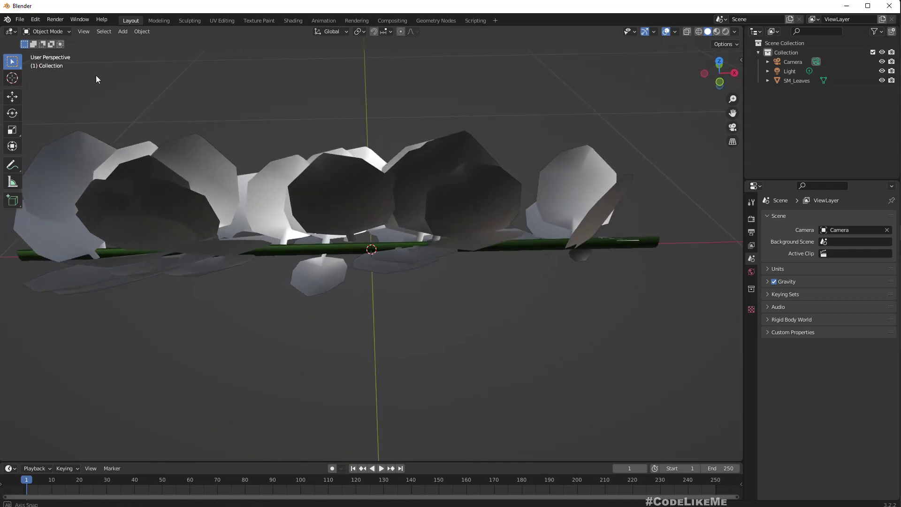
pyautogui.click(309, 203)
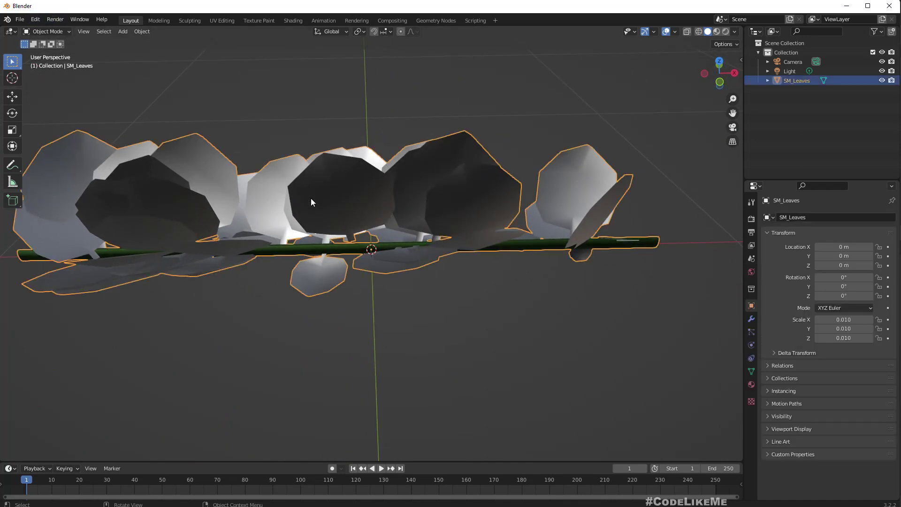
pyautogui.click(60, 31)
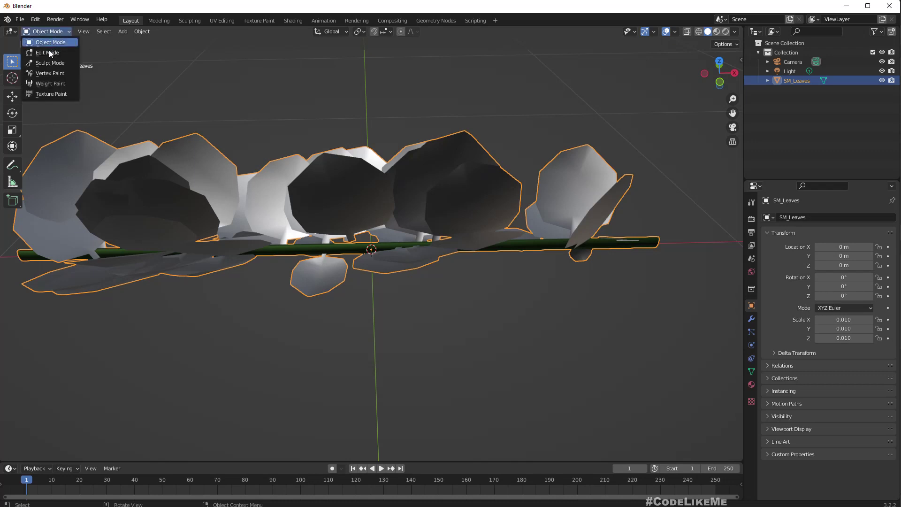
pyautogui.click(49, 50)
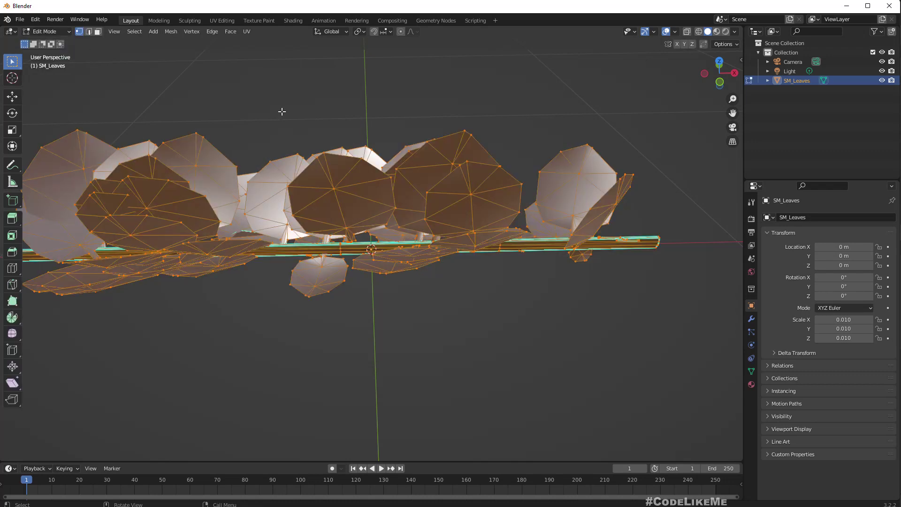
pyautogui.hotkey('alt', 'a')
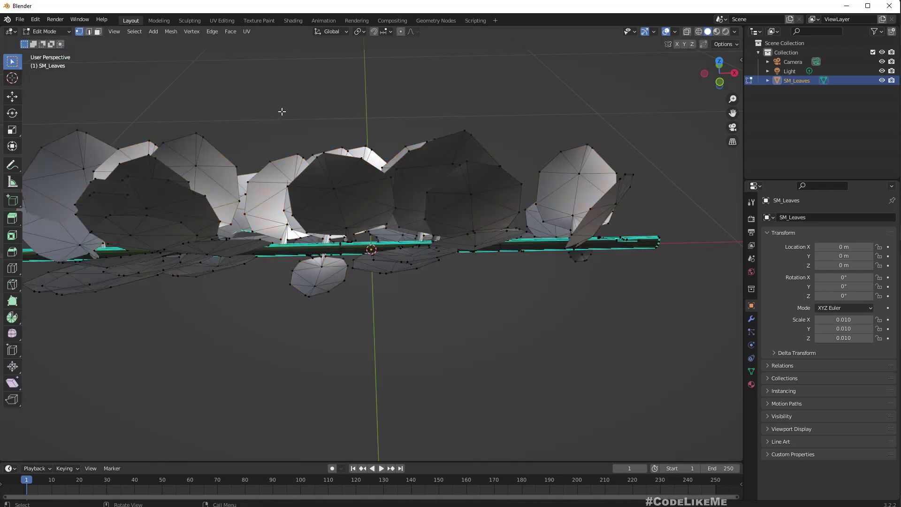
pyautogui.moveTo(282, 111); pyautogui.dragTo(295, 121, button='middle')
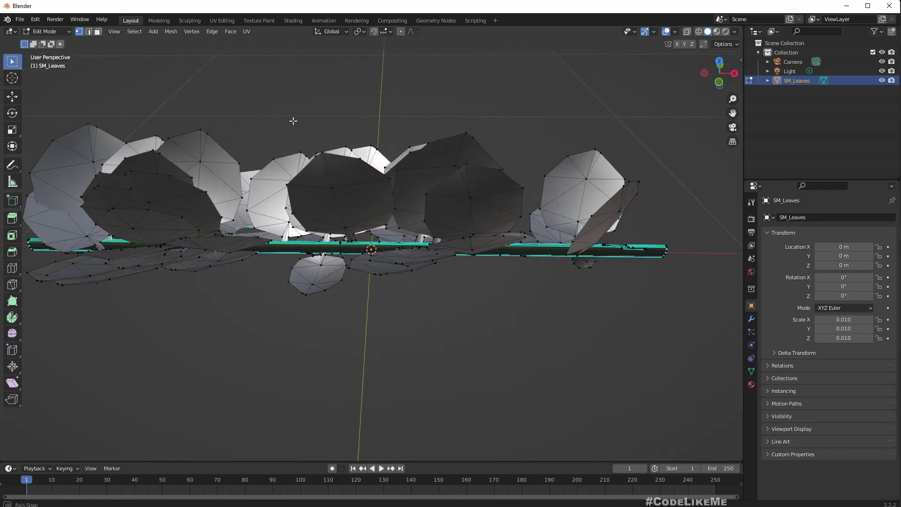
pyautogui.click(97, 32)
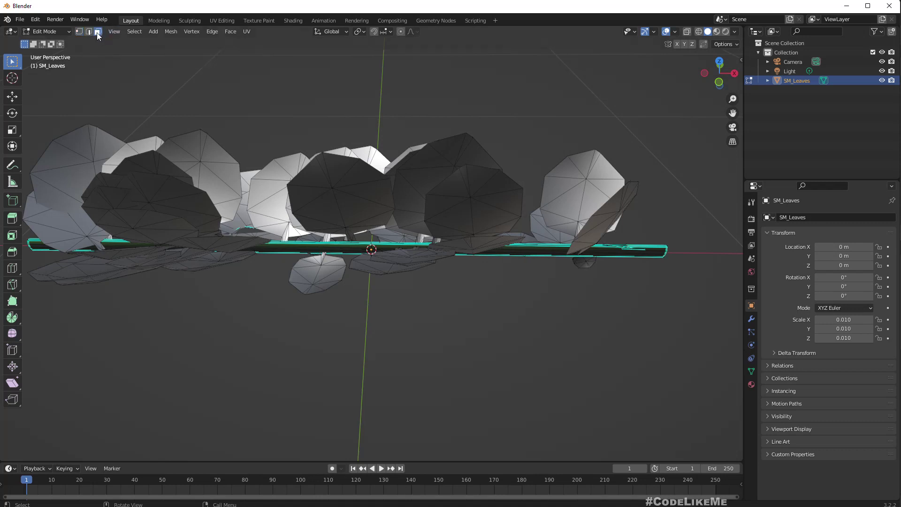
# - Select a face on the dark front leaf near the middle of the stem, grow the selection to the whole leaf and delete its faces
pyautogui.click(309, 176)
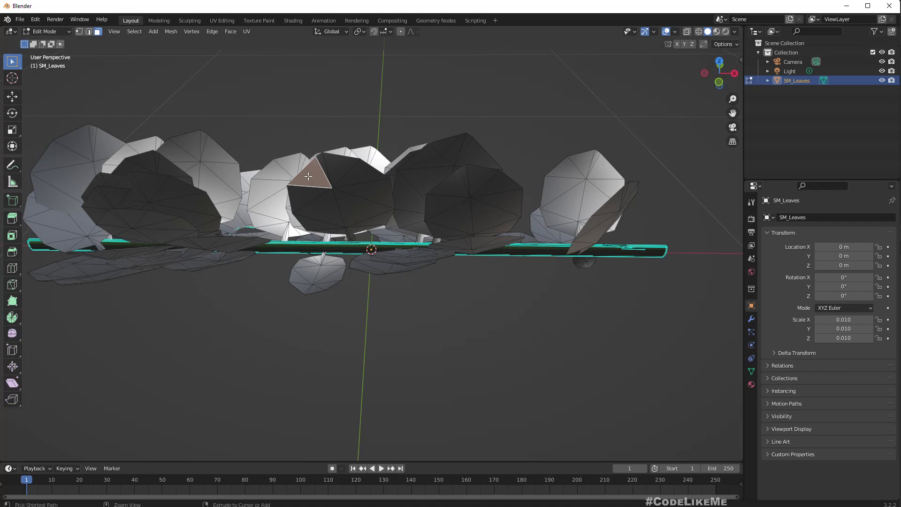
pyautogui.press('ctrl+KP_Add')
pyautogui.press('ctrl+KP_Add')
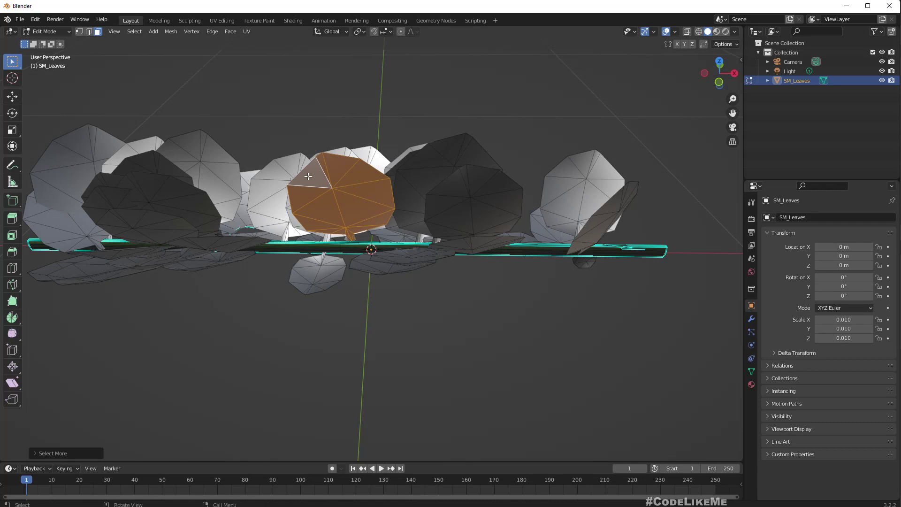
pyautogui.press('x')
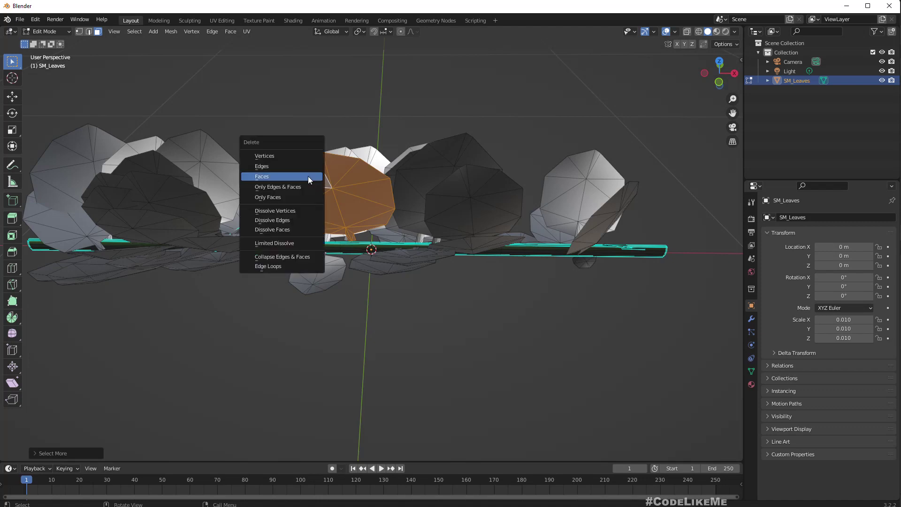
pyautogui.click(269, 177)
# - Pick one face on each of several more leaves along the stem, grow the selection to whole leaves and delete their faces
pyautogui.moveTo(268, 177); pyautogui.dragTo(335, 192, button='middle')
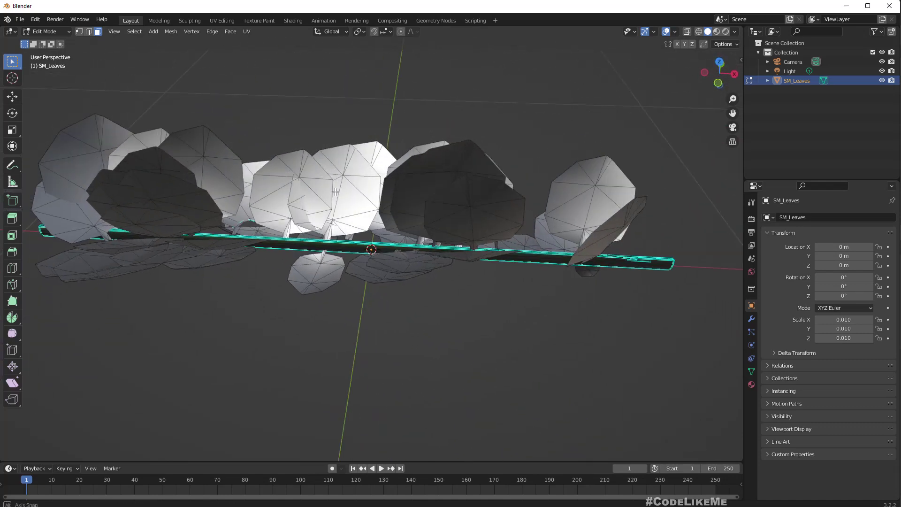
pyautogui.scroll(-3, 335, 192)
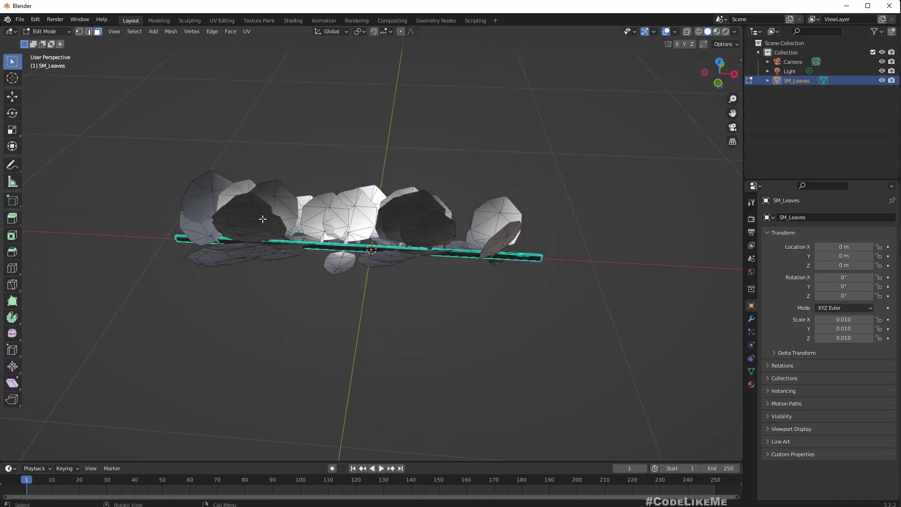
pyautogui.keyDown('shift'); pyautogui.click(194, 187); pyautogui.keyUp('shift')
pyautogui.moveTo(395, 219); pyautogui.dragTo(250, 217, button='middle')
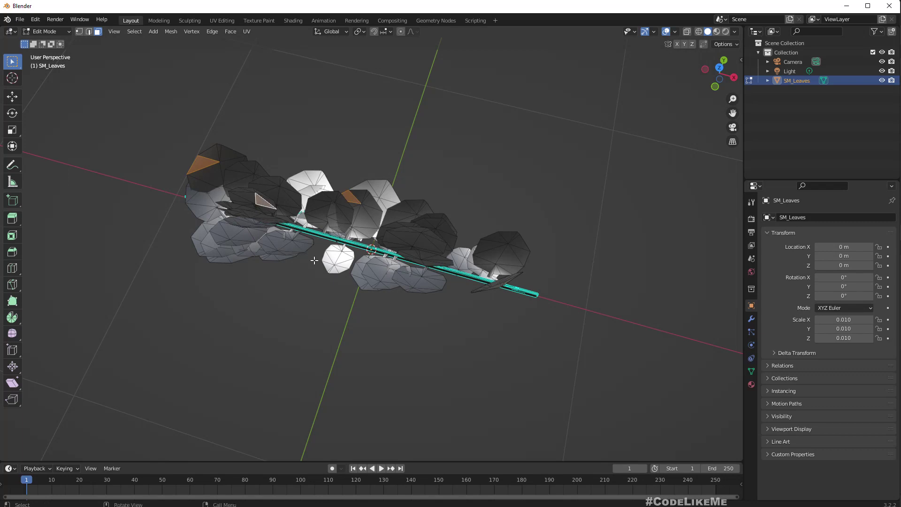
pyautogui.moveTo(316, 263); pyautogui.dragTo(314, 215, button='middle')
pyautogui.keyDown('shift'); pyautogui.click(316, 207); pyautogui.keyUp('shift')
pyautogui.keyDown('shift'); pyautogui.click(305, 177); pyautogui.keyUp('shift')
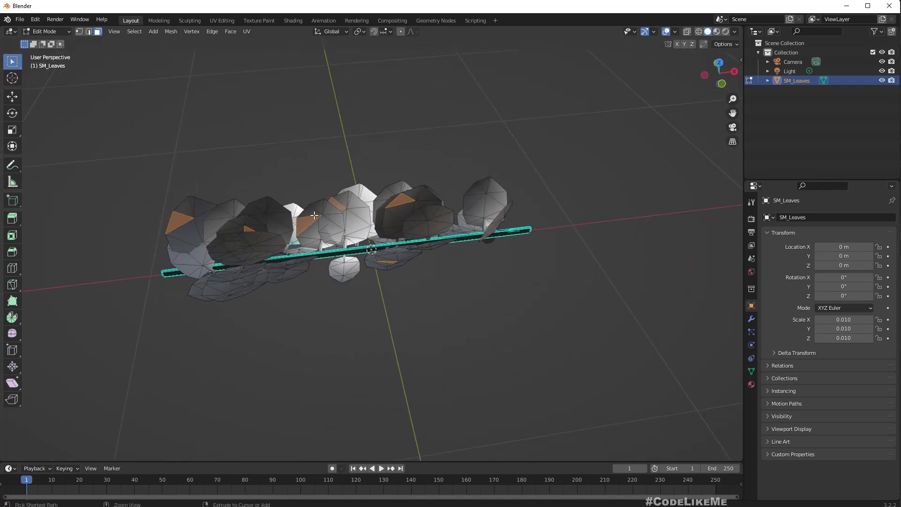
pyautogui.press('ctrl+KP_Add')
pyautogui.press('ctrl+KP_Add')
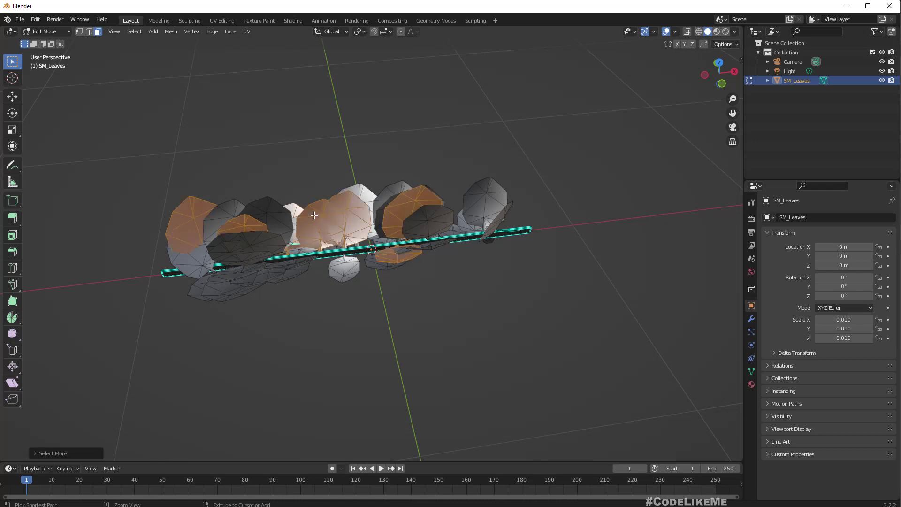
pyautogui.press('x')
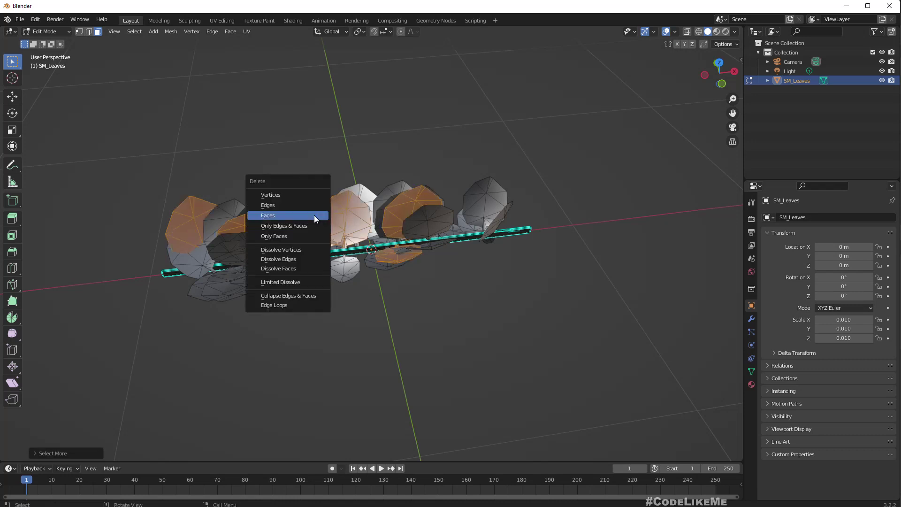
pyautogui.click(314, 215)
# - Start an FBX export of the thinned mesh with the axes set to X Forward and Z Up
pyautogui.moveTo(327, 199); pyautogui.dragTo(353, 224, button='middle')
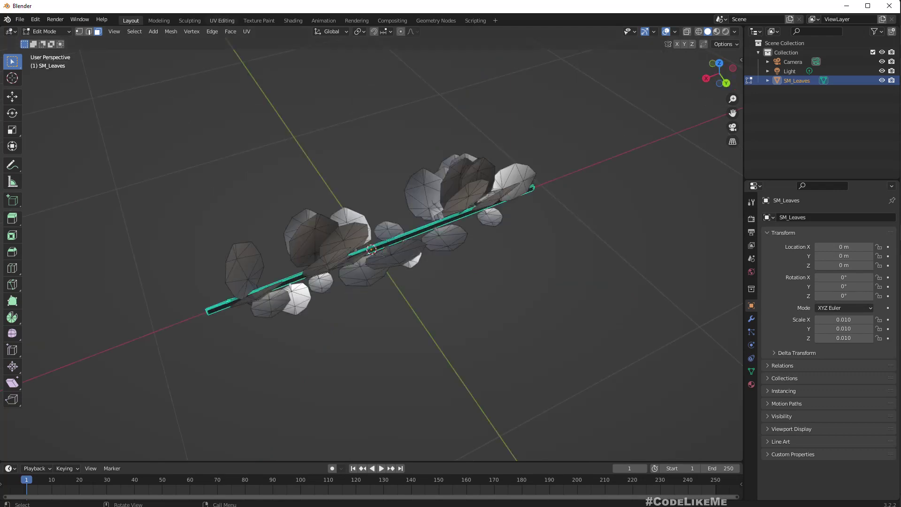
pyautogui.click(20, 20)
pyautogui.moveTo(58, 154)
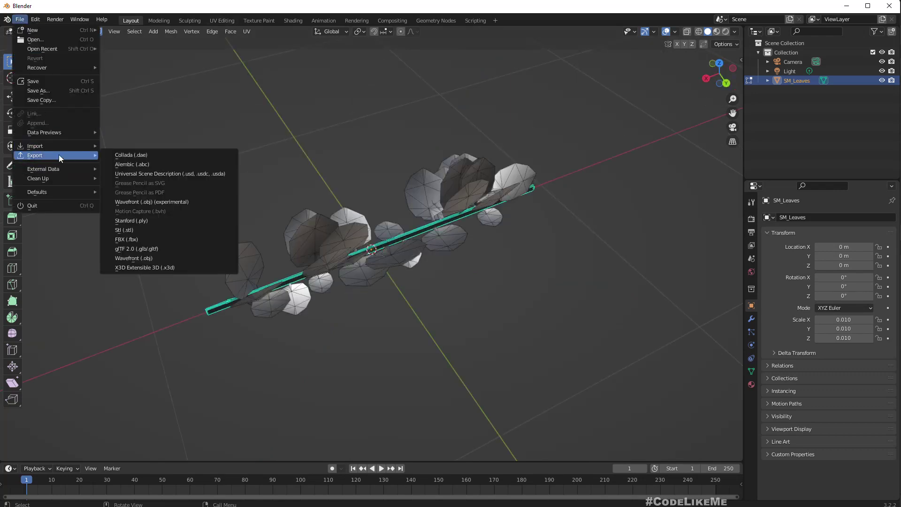
pyautogui.click(137, 238)
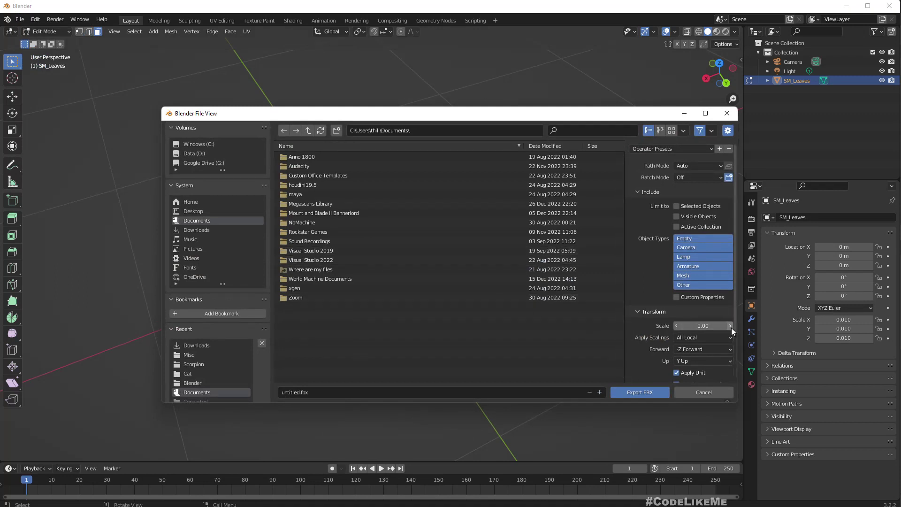
pyautogui.click(686, 349)
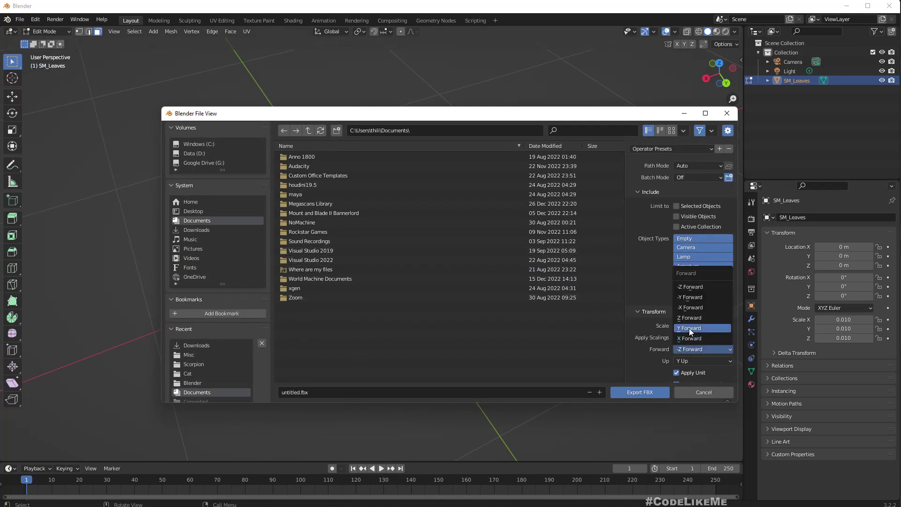
pyautogui.click(696, 337)
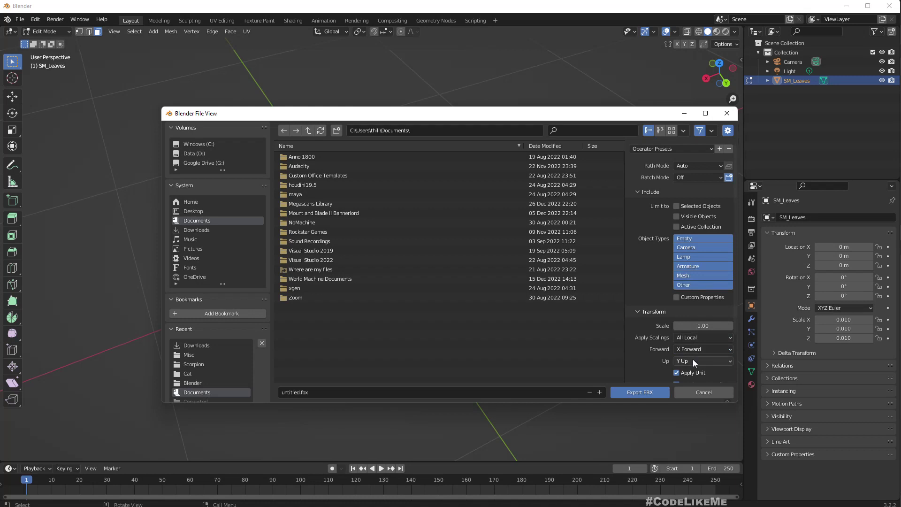
pyautogui.click(692, 359)
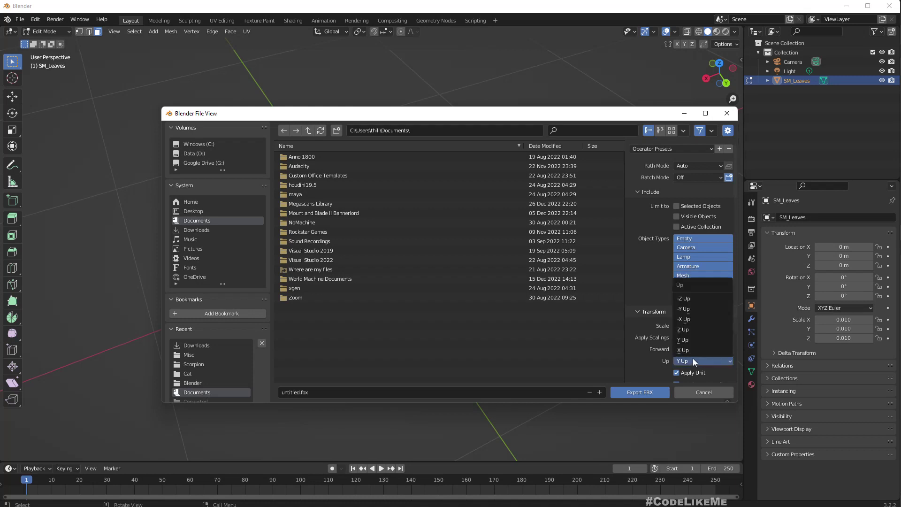
pyautogui.click(692, 331)
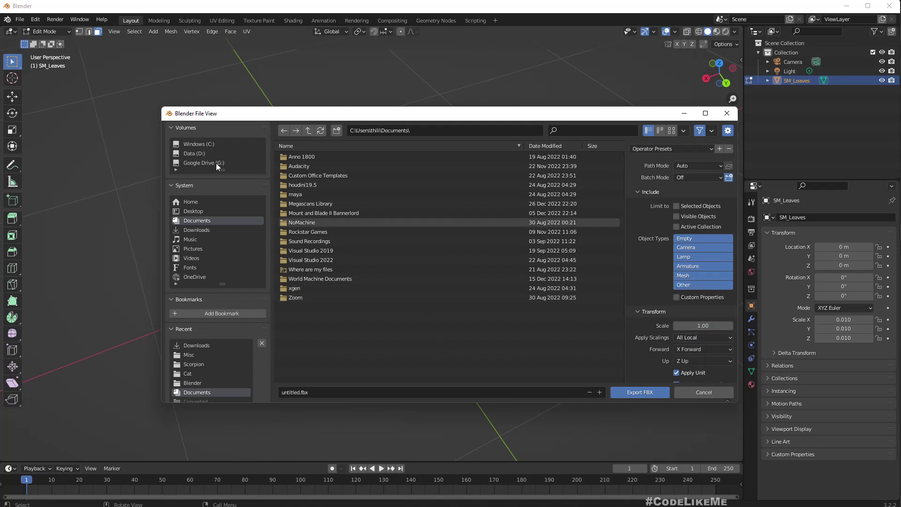
# - Export the FBX file to the Downloads folder under the name Ivy
pyautogui.click(191, 230)
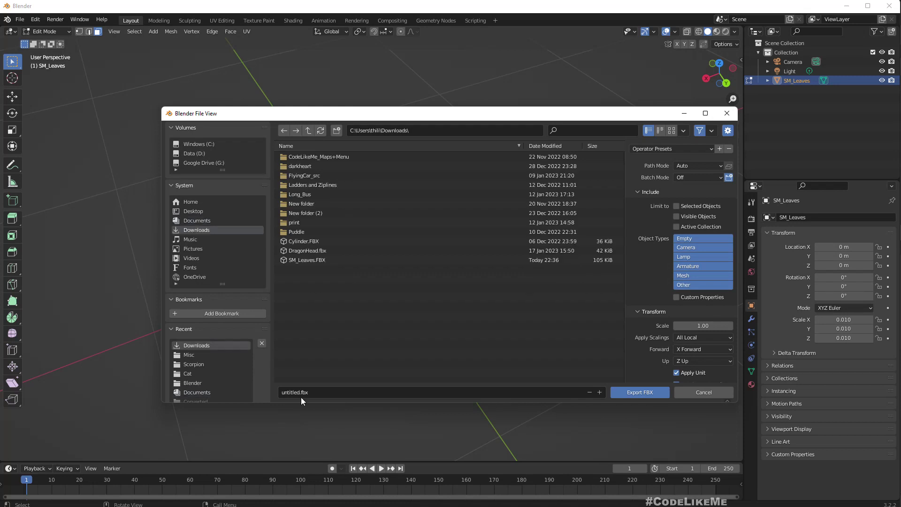
pyautogui.click(338, 394)
pyautogui.write('SM')
pyautogui.press('BackSpace')
pyautogui.press('BackSpace')
pyautogui.write('Ivy')
pyautogui.click(633, 392)
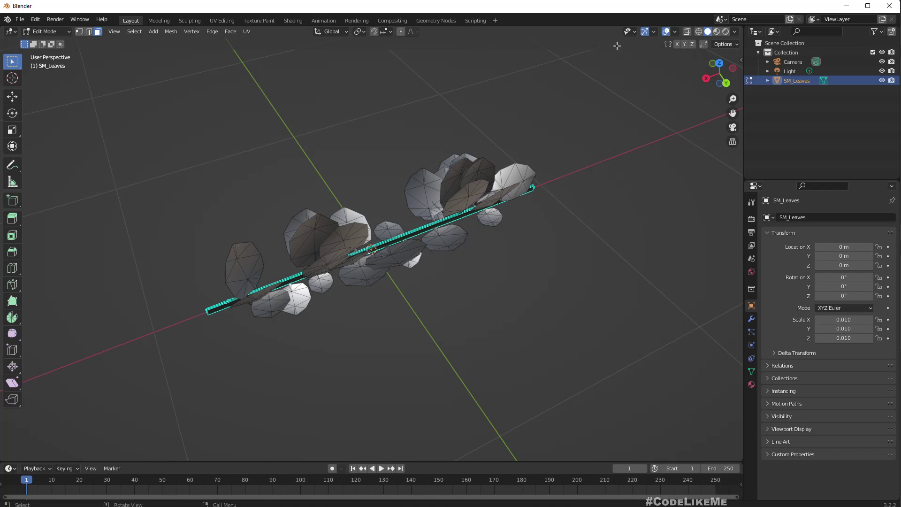
# - Select the overlapping dark leaves near the middle and the outer leaf of the far cluster, grow the selection and delete the faces
pyautogui.click(313, 227)
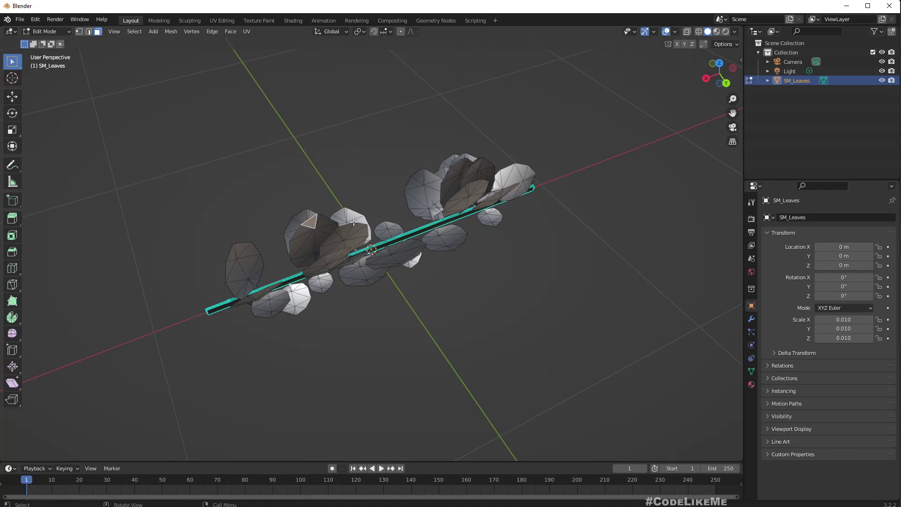
pyautogui.keyDown('ctrl'); pyautogui.click(450, 176); pyautogui.keyUp('ctrl')
pyautogui.moveTo(370, 145); pyautogui.dragTo(438, 190)
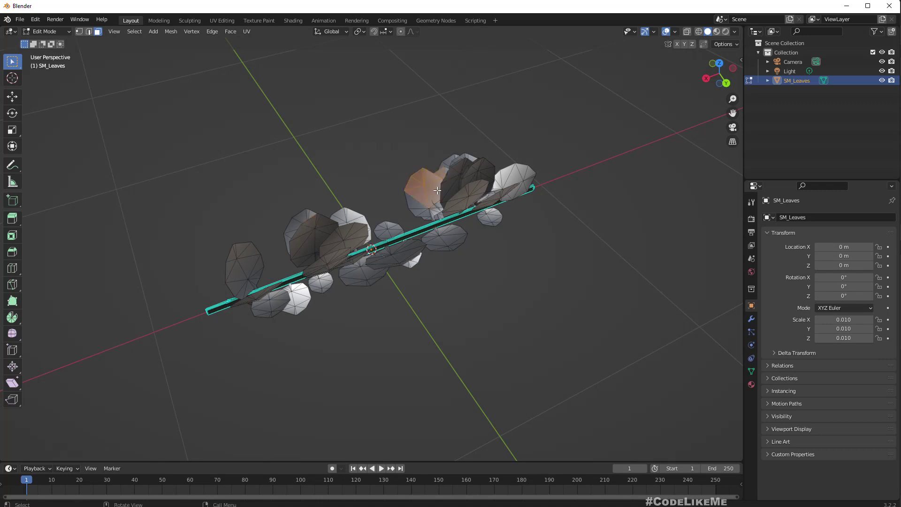
pyautogui.moveTo(254, 196); pyautogui.dragTo(326, 243)
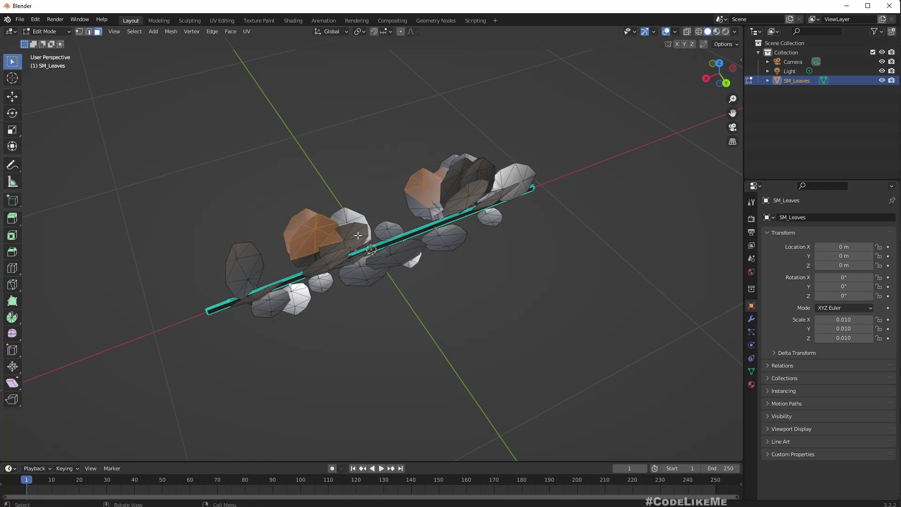
pyautogui.press('ctrl+KP_Add')
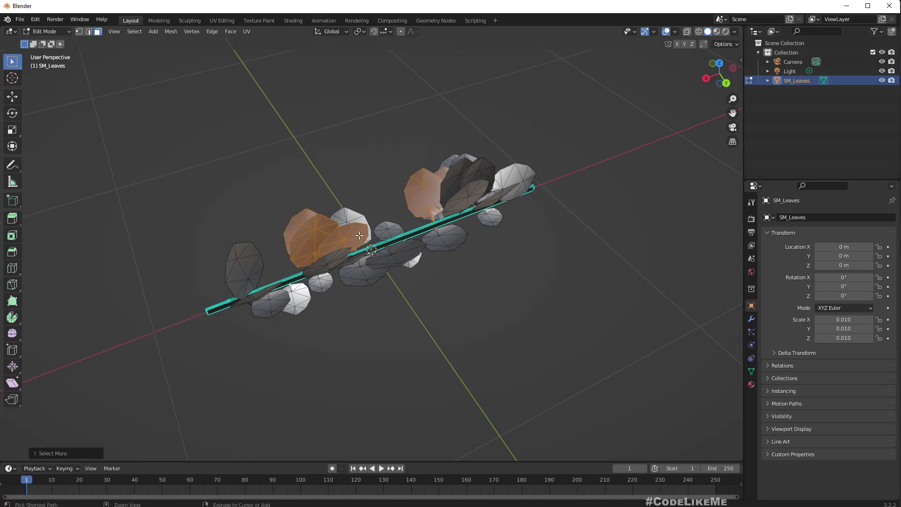
pyautogui.press('x')
pyautogui.click(359, 235)
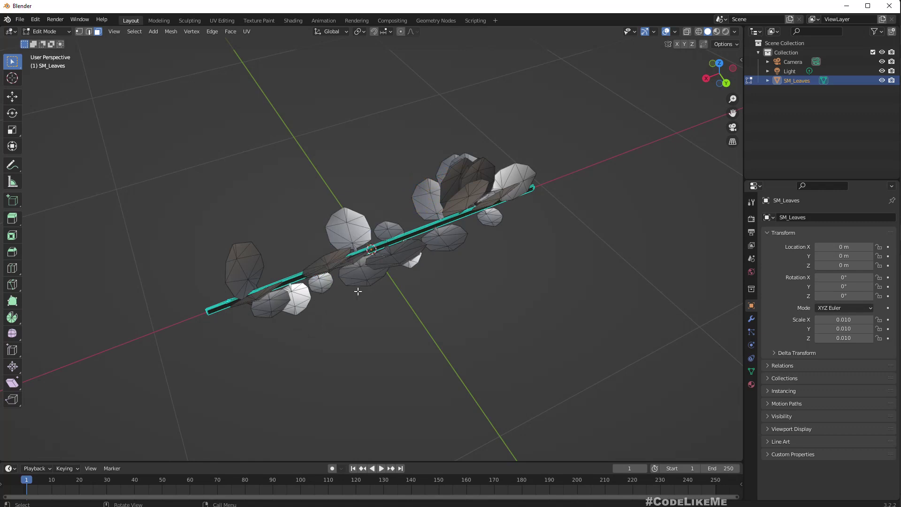
# - Box-select the upper leaves around the middle of the stem from the opposite side, grow the selection and delete their faces
pyautogui.moveTo(358, 291); pyautogui.dragTo(347, 169, button='middle')
pyautogui.moveTo(344, 159); pyautogui.dragTo(443, 238)
pyautogui.press('ctrl+KP_Add')
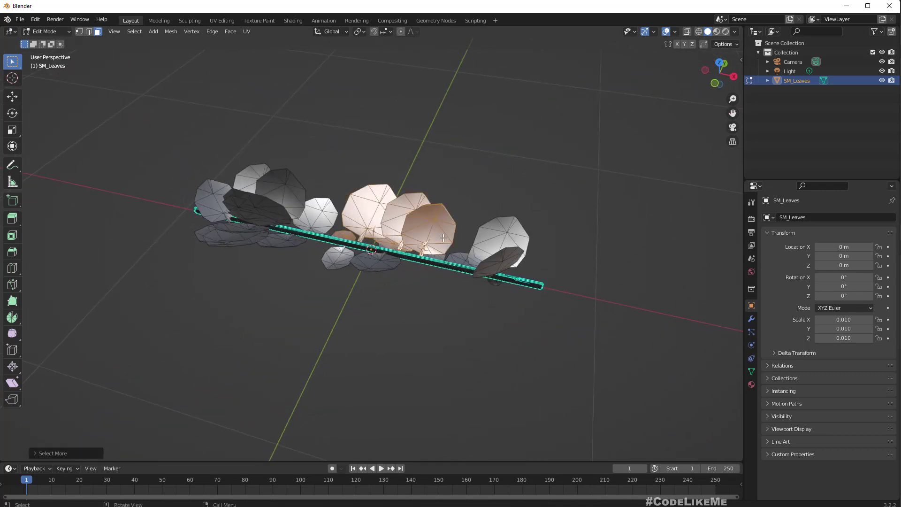
pyautogui.press('x')
pyautogui.click(443, 237)
# - Select a face on the front leaf of the dense cluster near the stem's end, grow the selection to the whole leaf and delete its faces
pyautogui.moveTo(411, 287); pyautogui.dragTo(245, 283, button='middle')
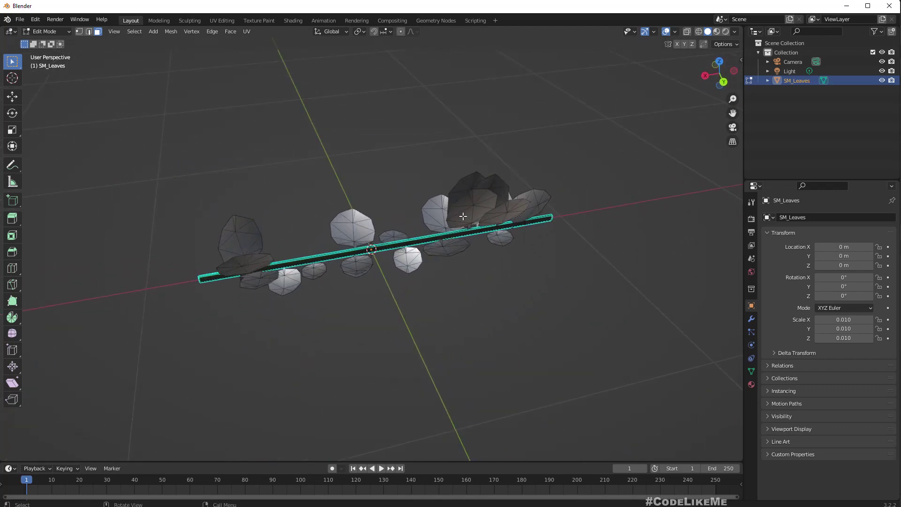
pyautogui.keyDown('ctrl'); pyautogui.click(475, 203); pyautogui.keyUp('ctrl')
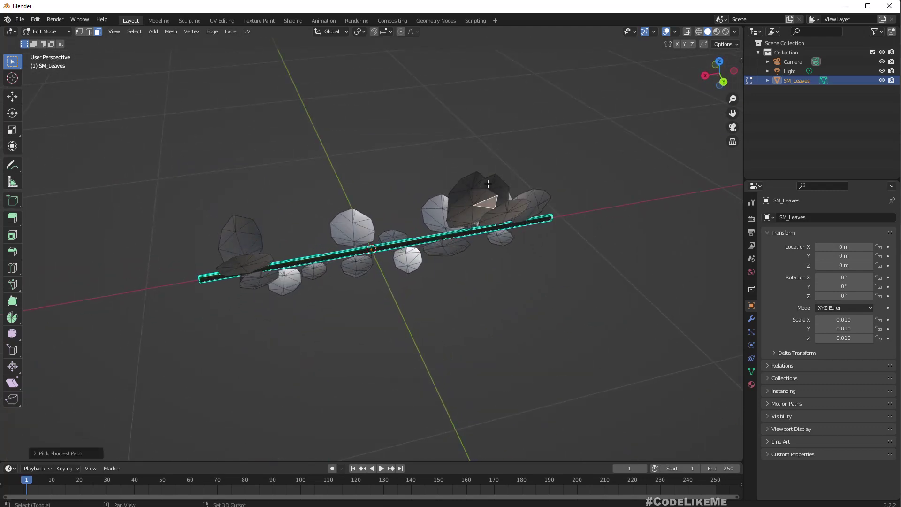
pyautogui.press('ctrl+KP_Add')
pyautogui.press('ctrl+KP_Add')
pyautogui.press('ctrl+KP_Add')
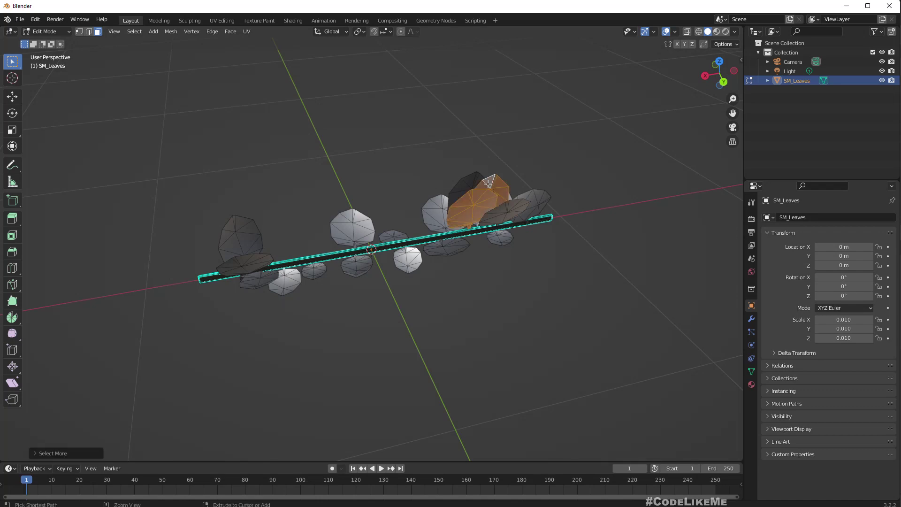
pyautogui.press('x')
pyautogui.click(488, 184)
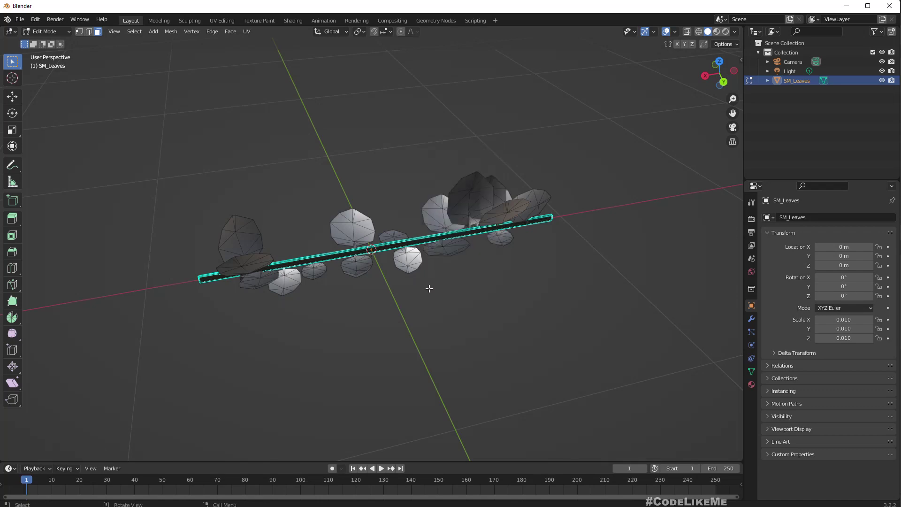
# - Export the thinned mesh as an FBX file to the Downloads folder under the name Ivy_3
pyautogui.moveTo(429, 288); pyautogui.dragTo(408, 233, button='middle')
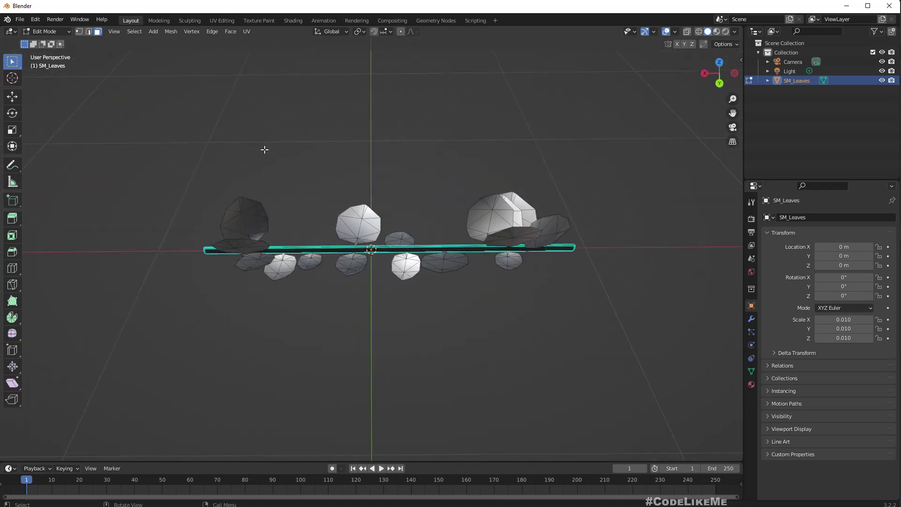
pyautogui.click(19, 20)
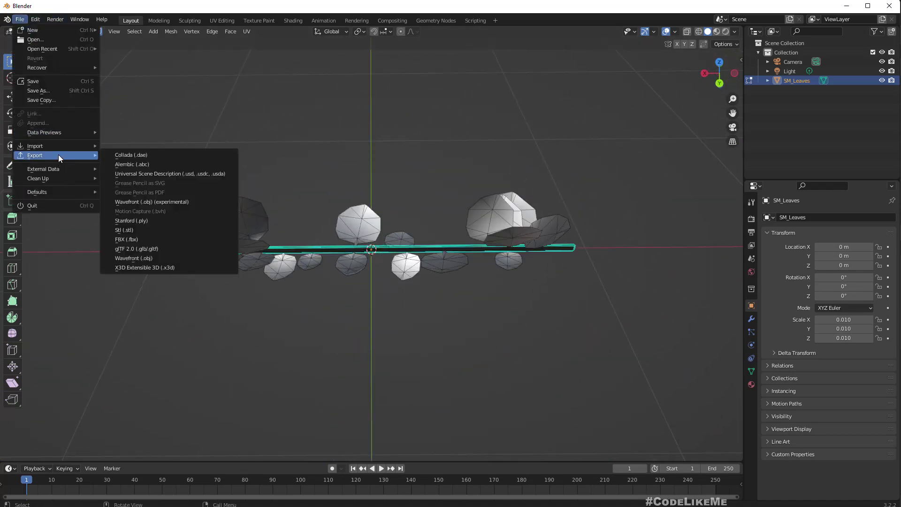
pyautogui.moveTo(58, 146)
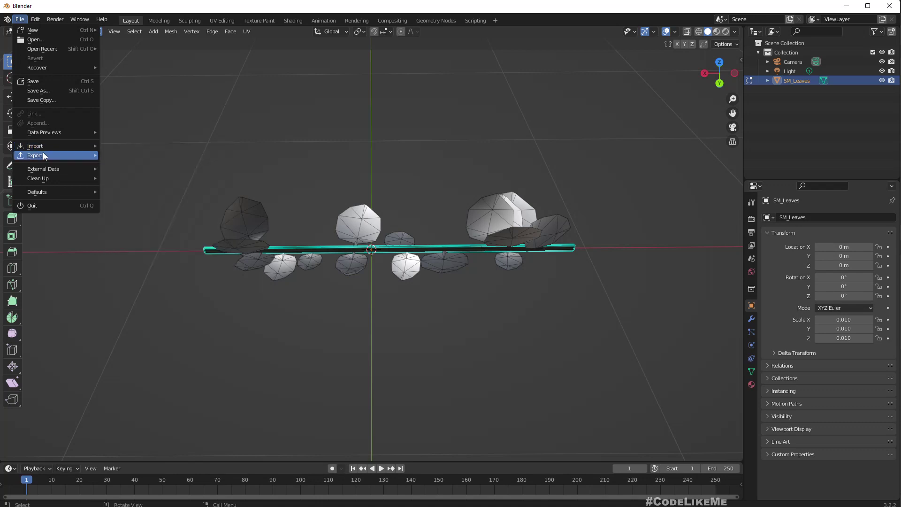
pyautogui.click(137, 238)
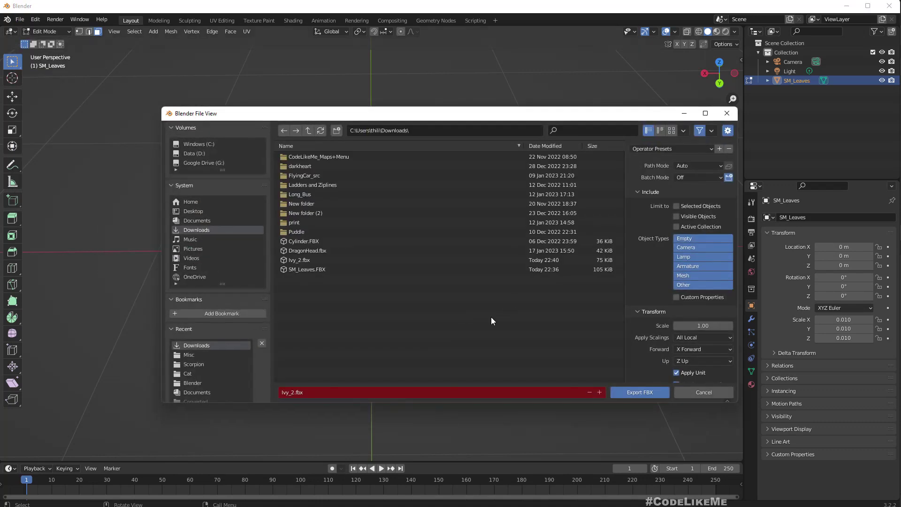
pyautogui.click(299, 260)
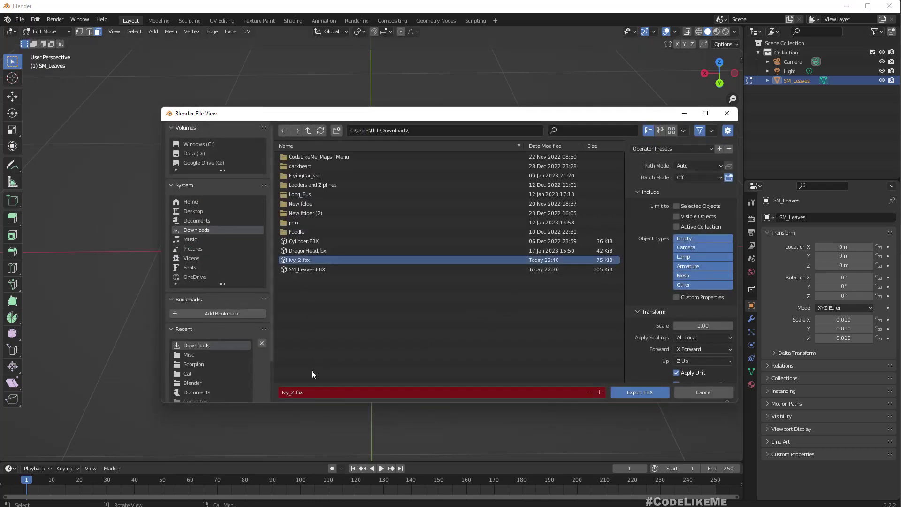
pyautogui.click(327, 397)
pyautogui.click(349, 396)
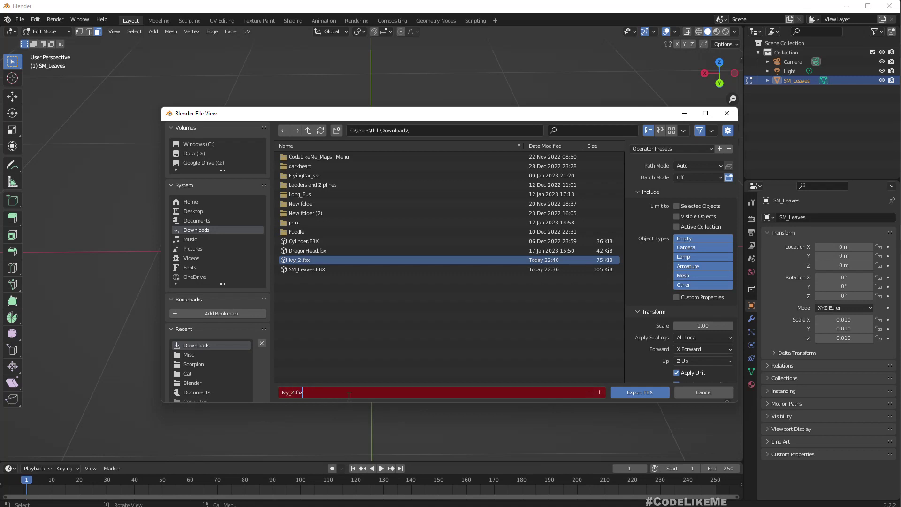
pyautogui.press('BackSpace')
pyautogui.press('BackSpace')
pyautogui.press('BackSpace')
pyautogui.press('BackSpace')
pyautogui.write('3')
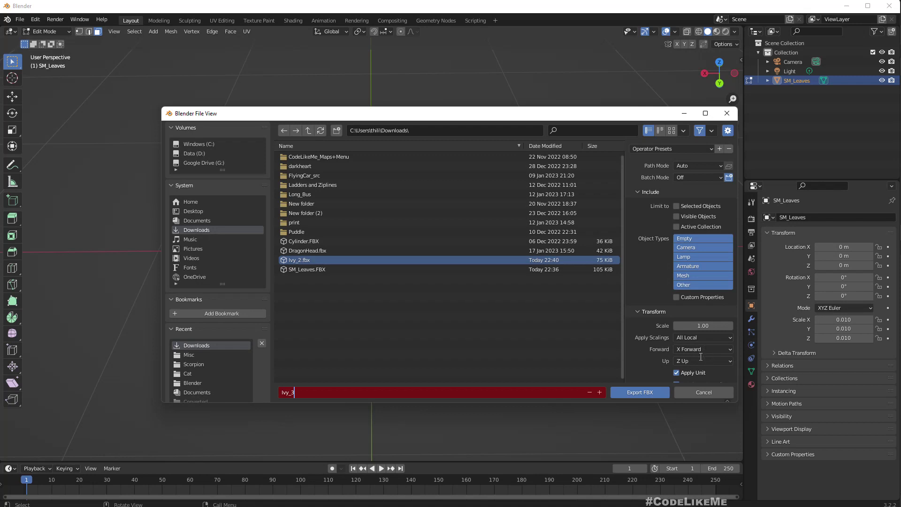
pyautogui.click(632, 393)
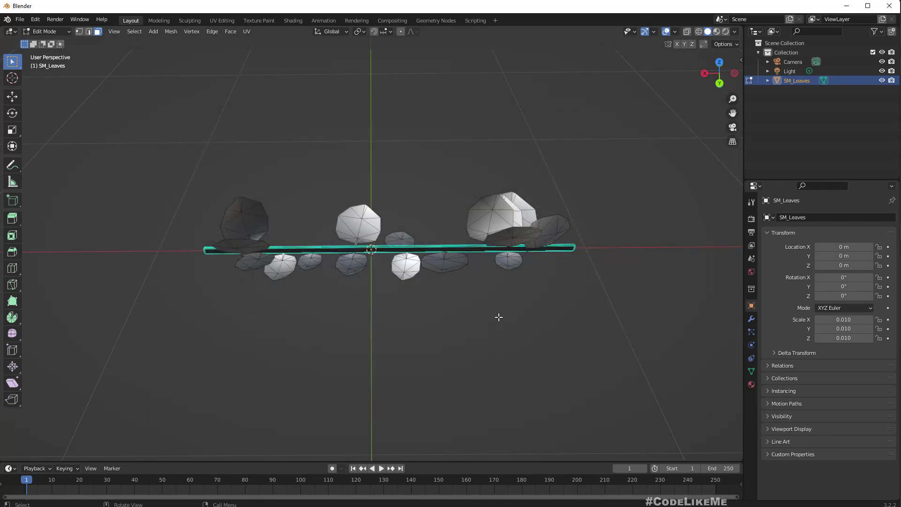
# - Select the large upper leaves at both ends plus the two light leaves near the middle, grow the selection and delete their faces
pyautogui.moveTo(498, 317); pyautogui.dragTo(475, 305, button='middle')
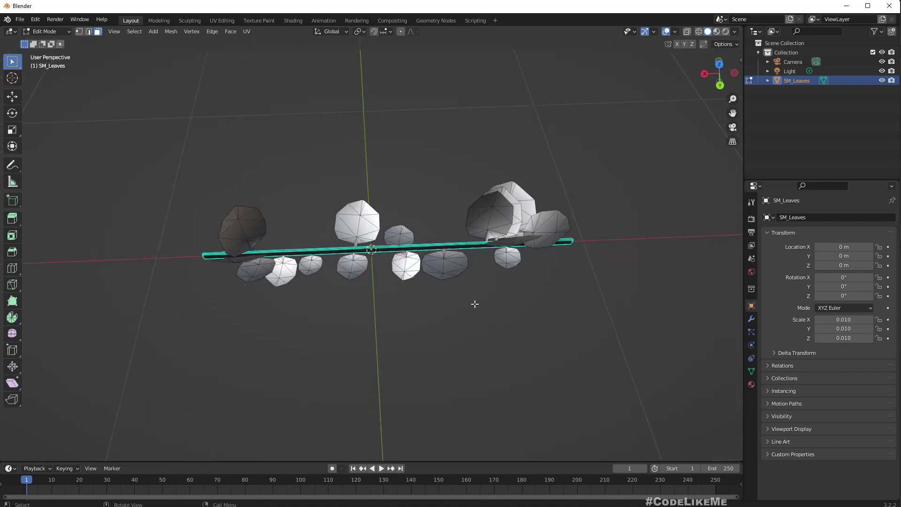
pyautogui.moveTo(421, 165); pyautogui.dragTo(563, 229)
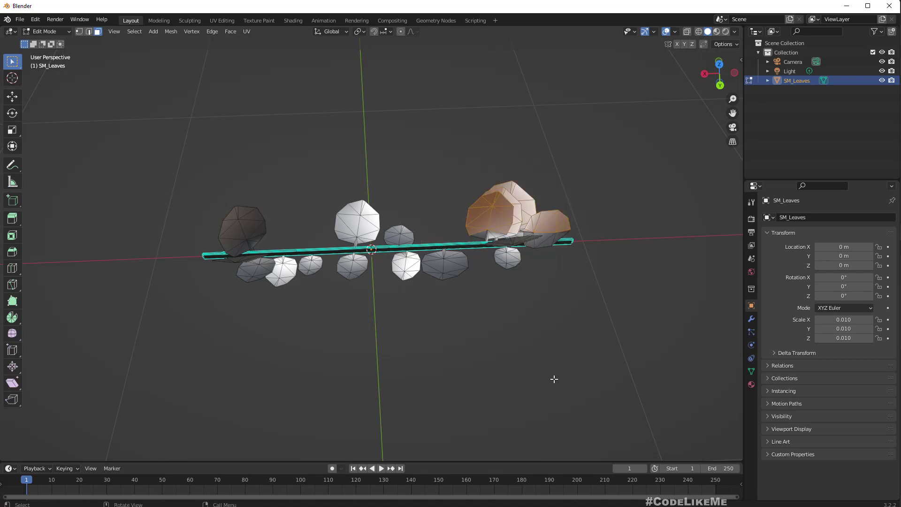
pyautogui.moveTo(551, 386); pyautogui.dragTo(545, 347, button='middle')
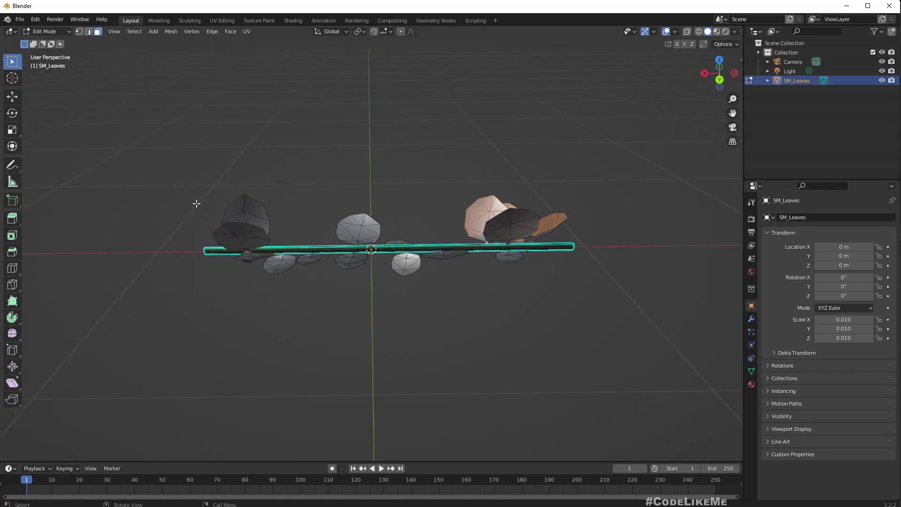
pyautogui.keyDown('ctrl'); pyautogui.moveTo(182, 190); pyautogui.dragTo(266, 238); pyautogui.keyUp('ctrl')
pyautogui.moveTo(206, 188); pyautogui.dragTo(295, 245)
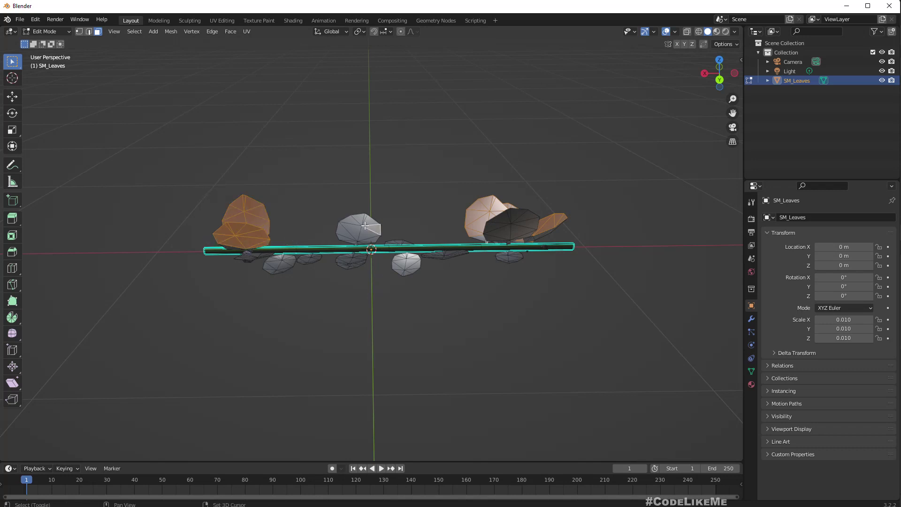
pyautogui.press('l')
pyautogui.moveTo(413, 275); pyautogui.dragTo(396, 308, button='middle')
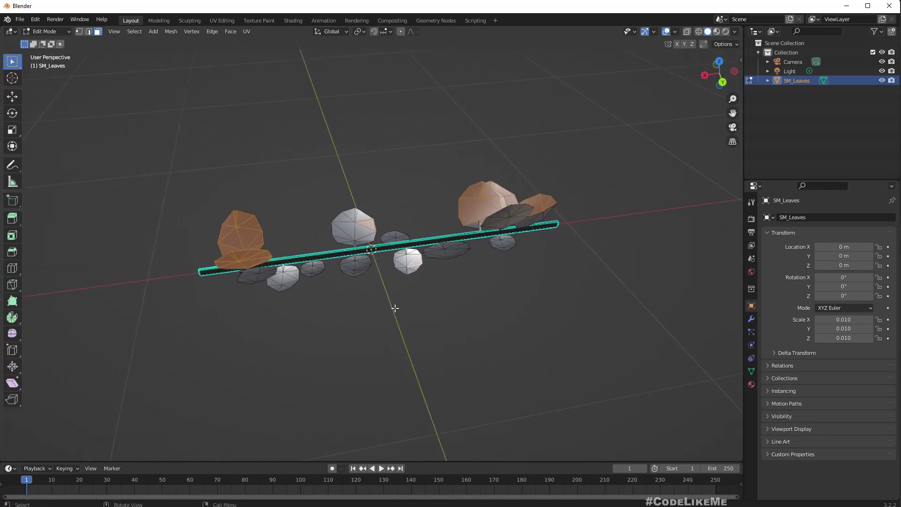
pyautogui.press('ctrl+KP_Add')
pyautogui.press('ctrl+KP_Add')
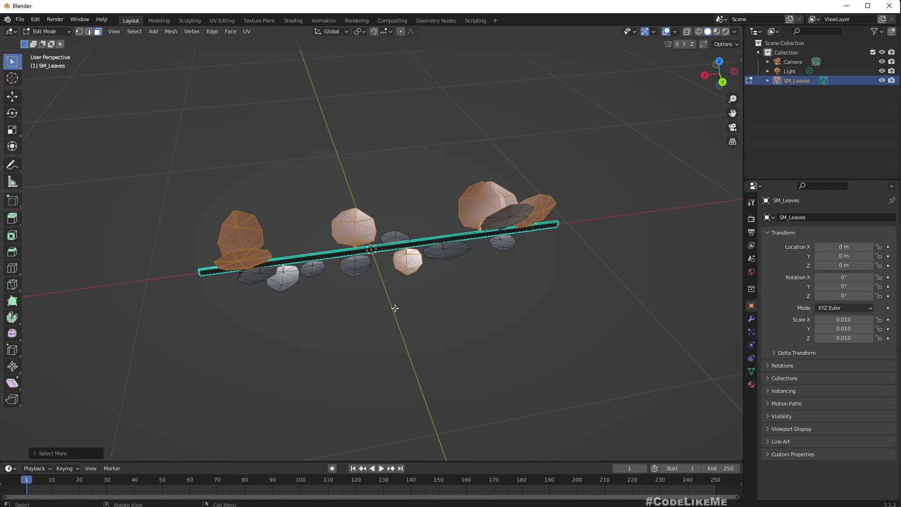
pyautogui.press('x')
pyautogui.click(395, 308)
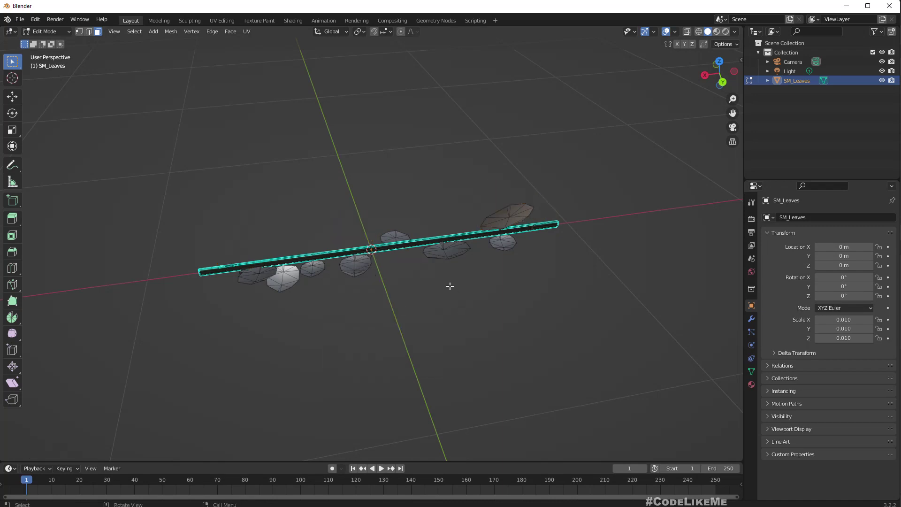
# - Select the two remaining large leaves toward one end of the stem, grow the selection to whole leaves and delete their faces
pyautogui.moveTo(448, 284); pyautogui.dragTo(412, 165, button='middle')
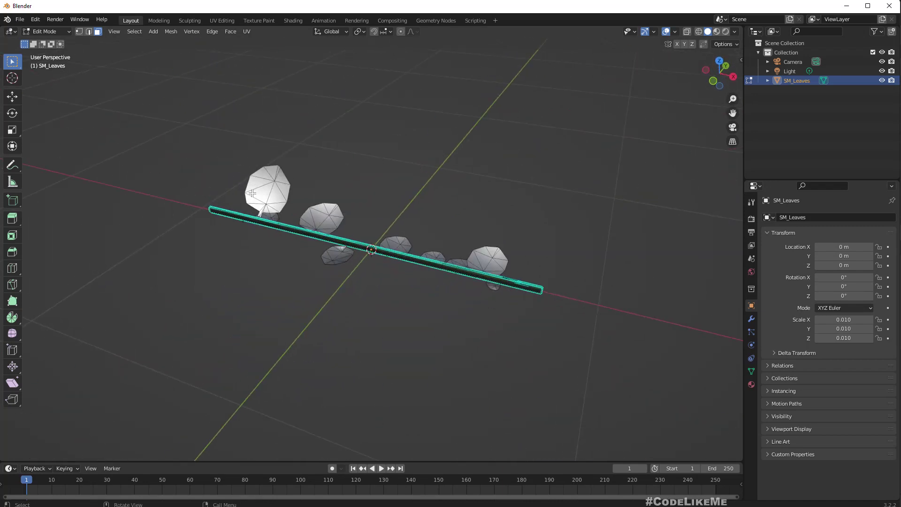
pyautogui.press('ctrl+KP_Add')
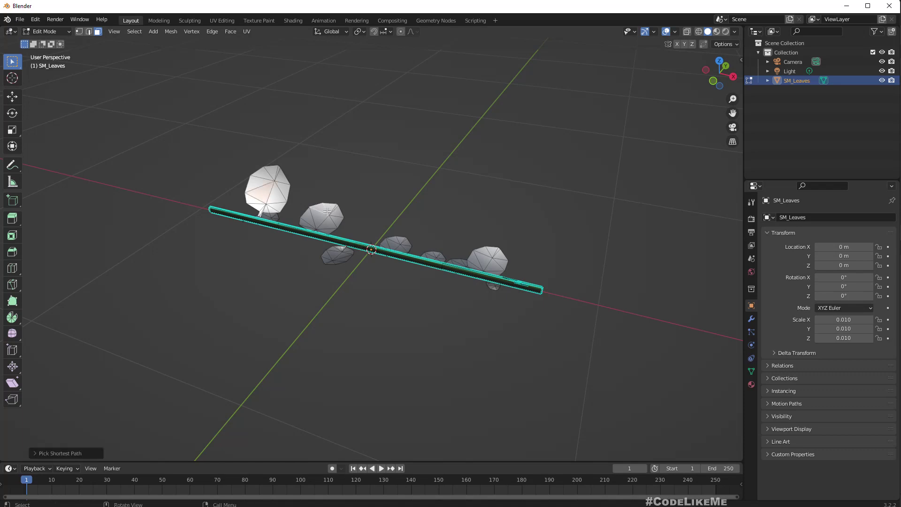
pyautogui.press('ctrl+KP_Add')
pyautogui.press('x')
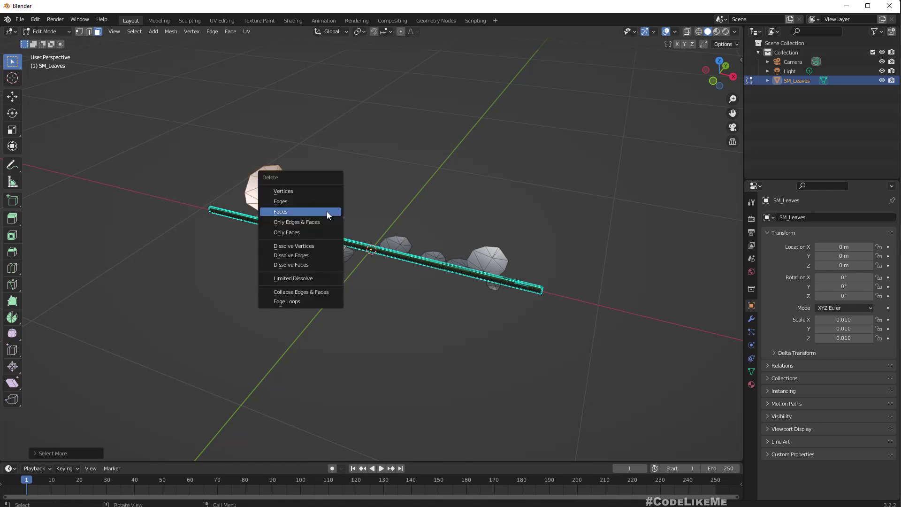
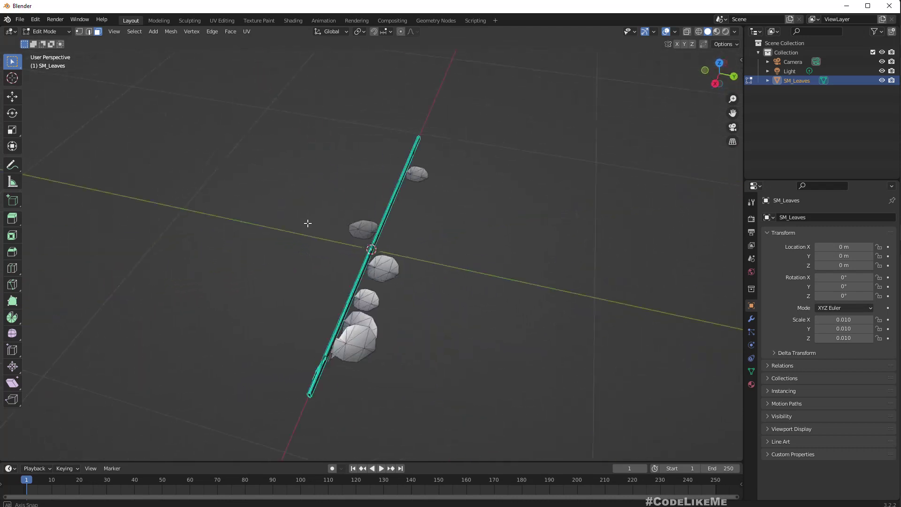
# - Export the sparsest version of the mesh as an FBX file to the Downloads folder under the name Ivy_4
pyautogui.click(21, 19)
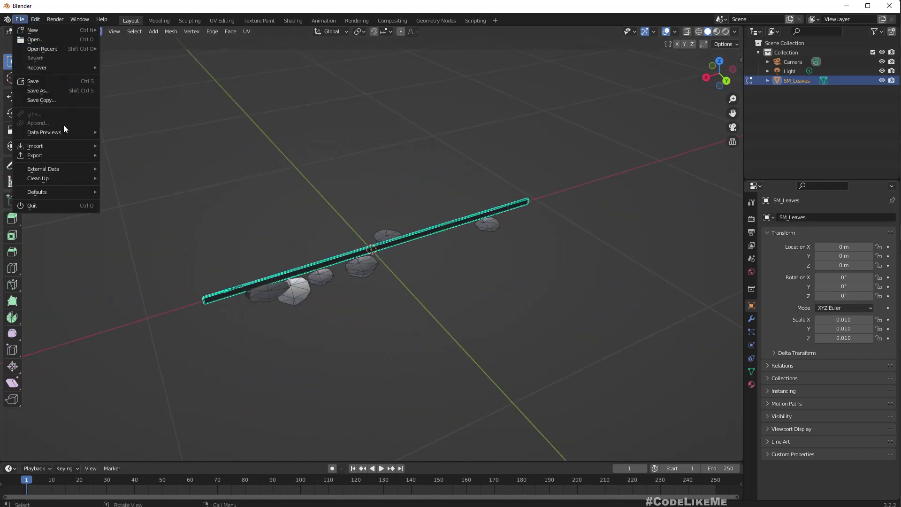
pyautogui.moveTo(60, 162)
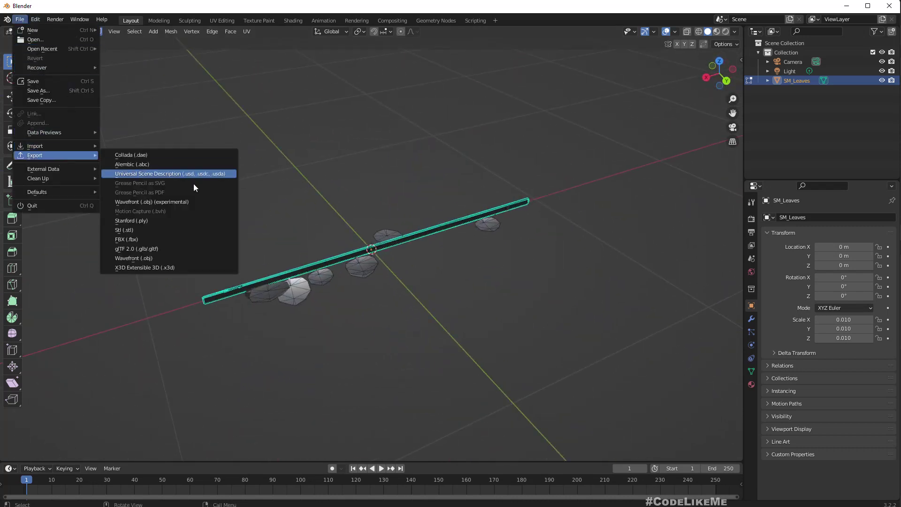
pyautogui.click(163, 239)
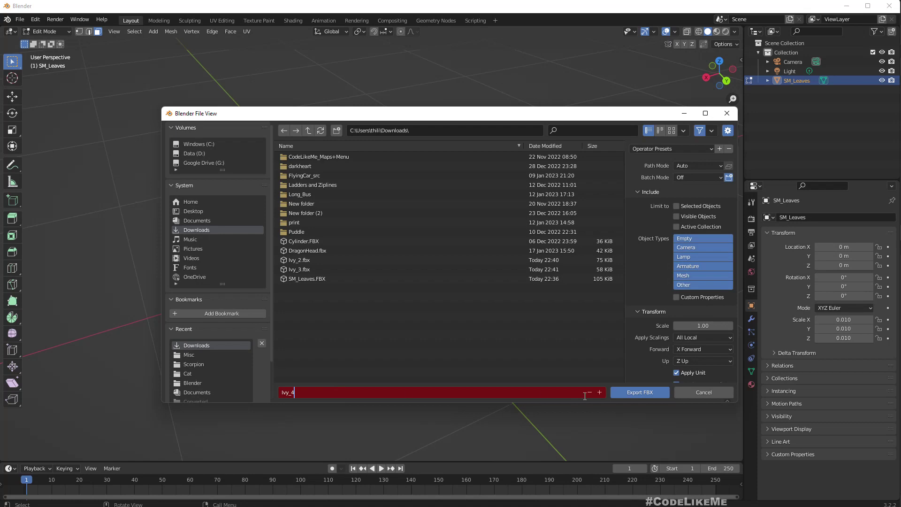
pyautogui.click(632, 393)
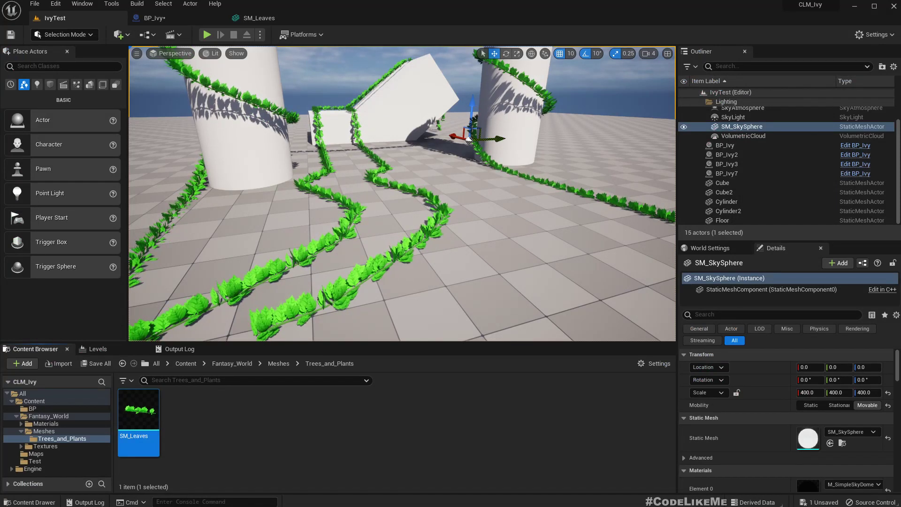
# - Start importing Ivy_2.fbx, Ivy_3.fbx and Ivy_4.fbx from the Downloads folder into the Trees_and_Plants folder in Unreal Editor
pyautogui.hotkey('alt', 'Tab')
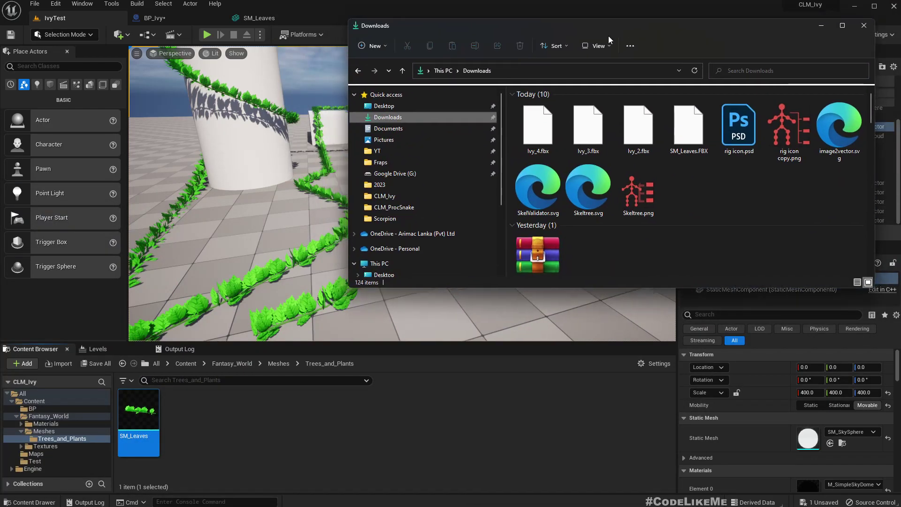
pyautogui.click(538, 125)
pyautogui.keyDown('ctrl'); pyautogui.click(586, 135); pyautogui.keyUp('ctrl')
pyautogui.keyDown('ctrl'); pyautogui.click(646, 132); pyautogui.keyUp('ctrl')
pyautogui.moveTo(603, 133); pyautogui.dragTo(353, 440)
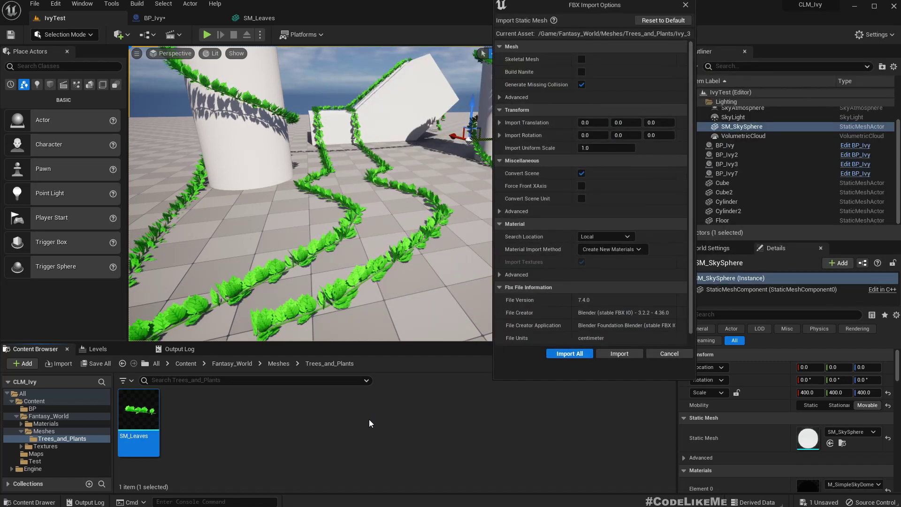
# - Import all three ivy FBX files with the default mesh options and open the new Ivy_4 mesh to inspect it
pyautogui.click(569, 355)
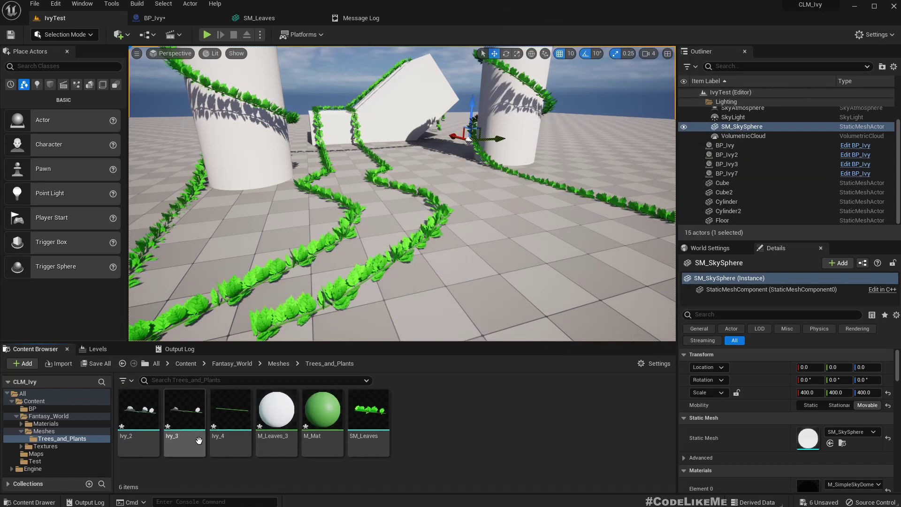
pyautogui.click(228, 447)
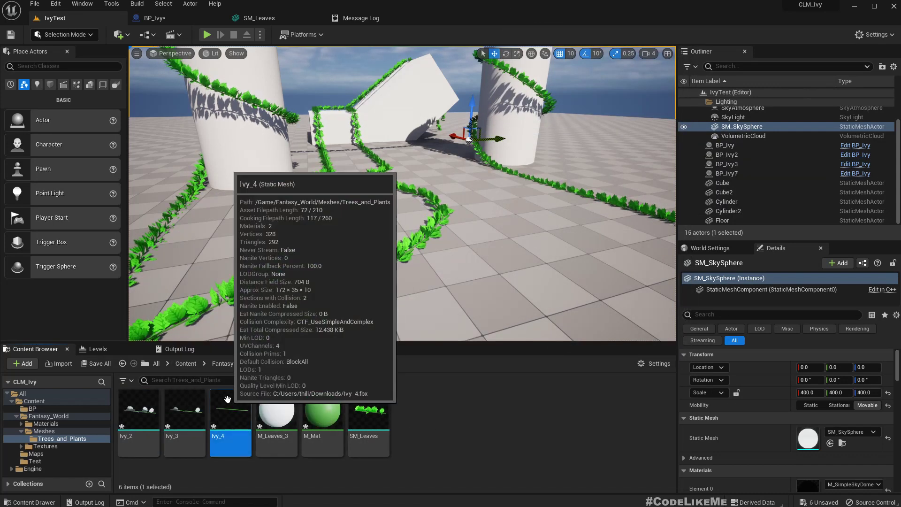
pyautogui.doubleClick(228, 447)
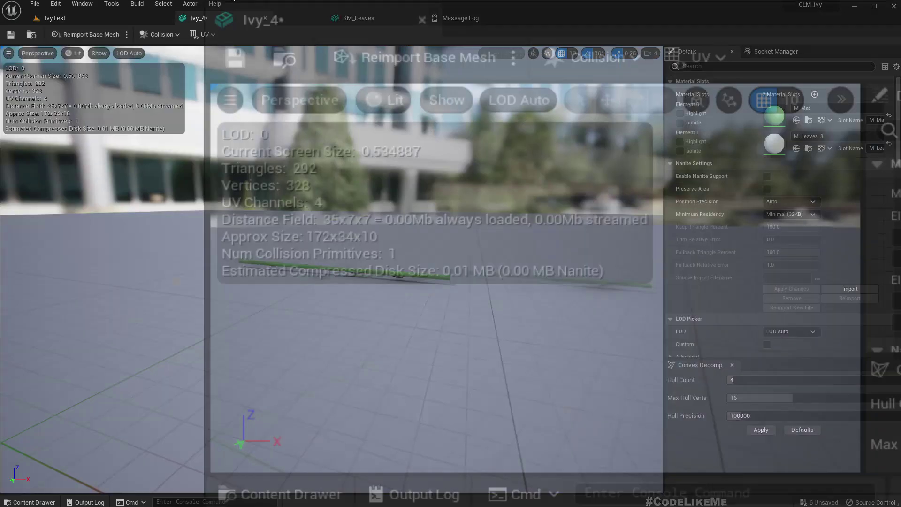
pyautogui.scroll(10, 454, 242)
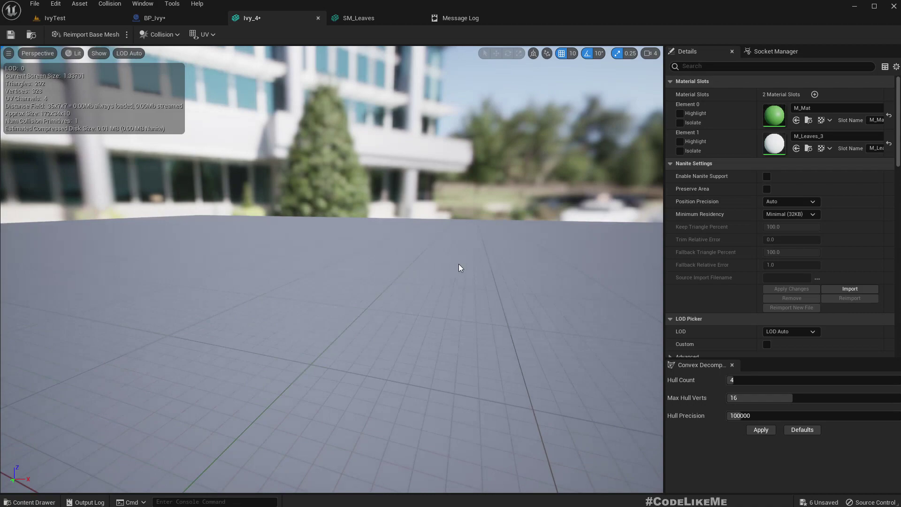
pyautogui.moveTo(459, 268); pyautogui.dragTo(380, 243)
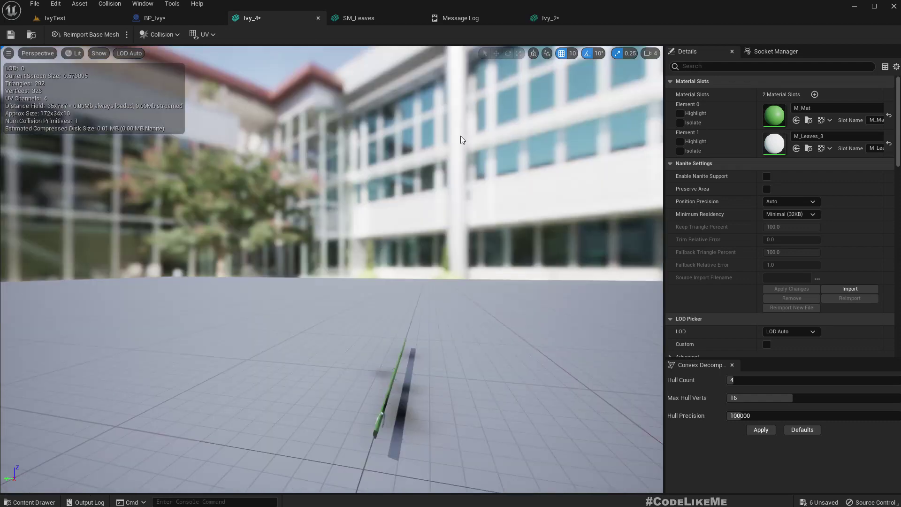
pyautogui.click(553, 19)
# - Copy the Element 1 leaf material from SM_Leaves and paste it into Element 1 of Ivy_4
pyautogui.click(362, 18)
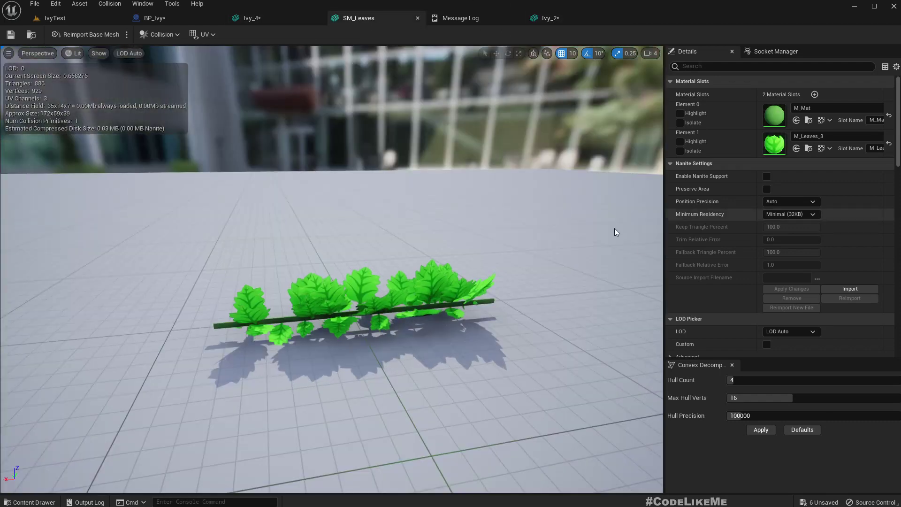
pyautogui.rightClick(725, 143)
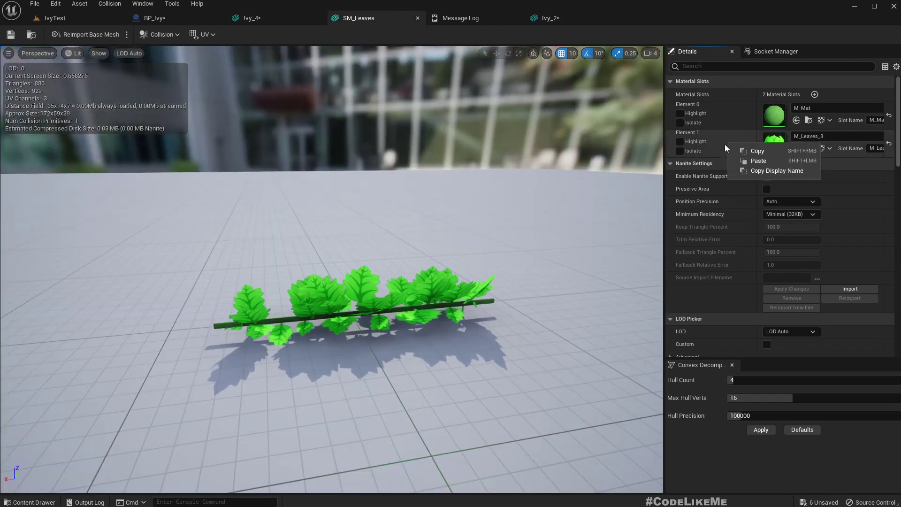
pyautogui.click(757, 151)
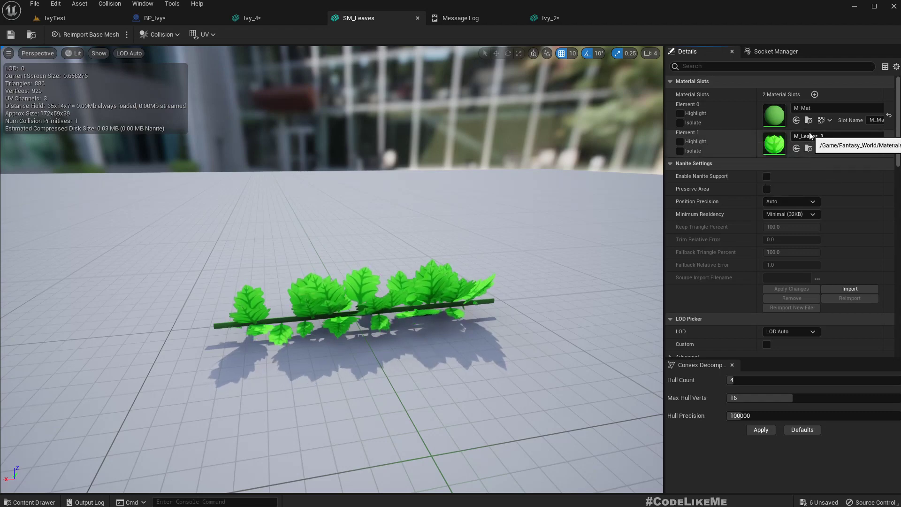
pyautogui.click(254, 18)
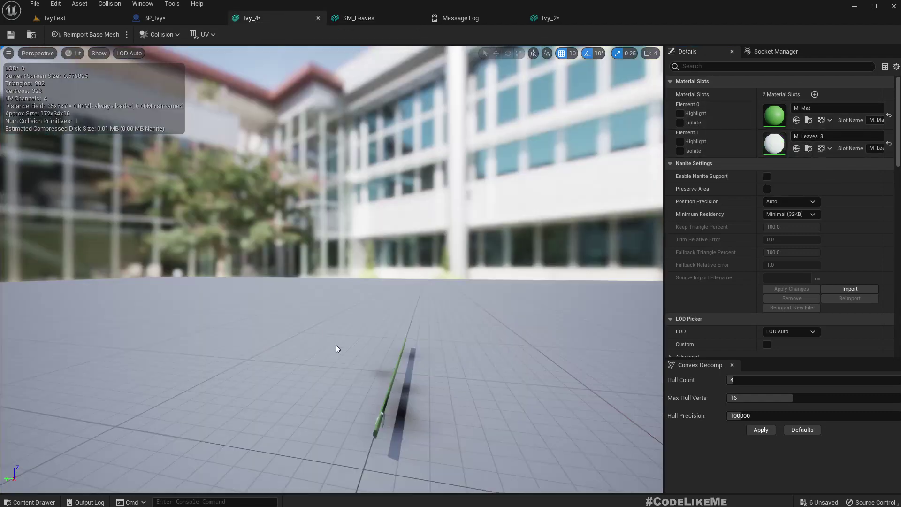
pyautogui.rightClick(729, 144)
pyautogui.click(753, 162)
pyautogui.moveTo(407, 224); pyautogui.dragTo(395, 244, button='right')
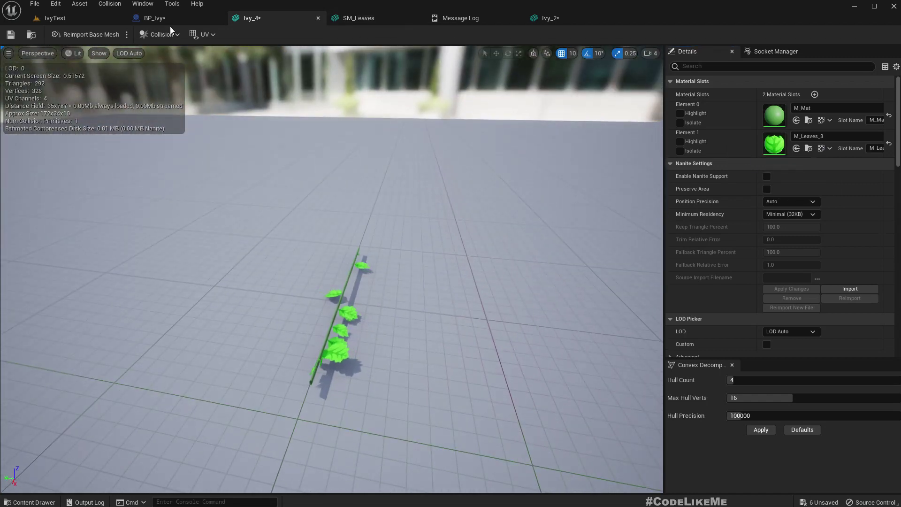
# - Open the Ivy_3 mesh and paste the copied leaf material into its Element 1 slot
pyautogui.click(88, 18)
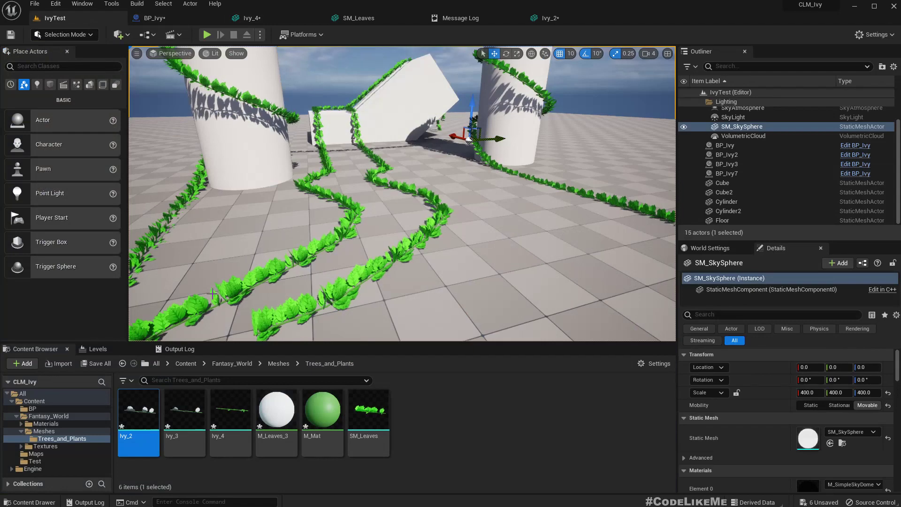
pyautogui.doubleClick(184, 409)
pyautogui.rightClick(734, 125)
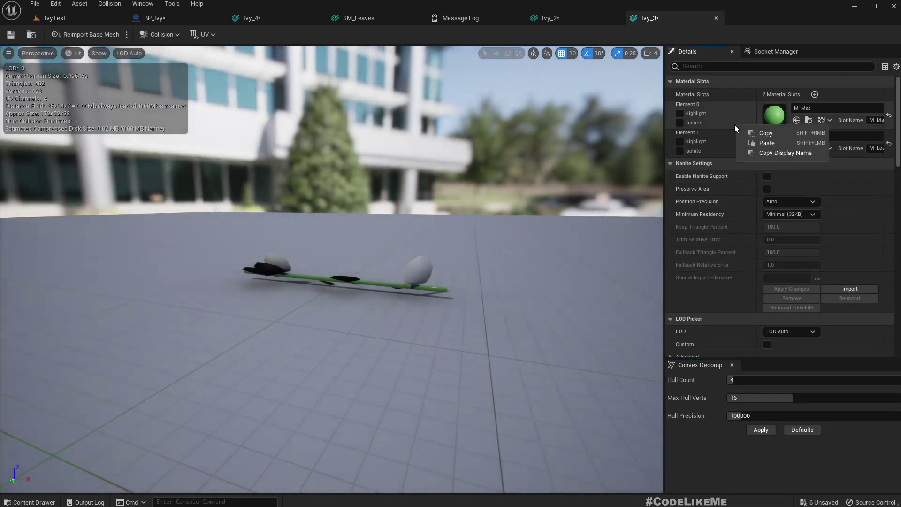
pyautogui.rightClick(723, 144)
pyautogui.click(756, 162)
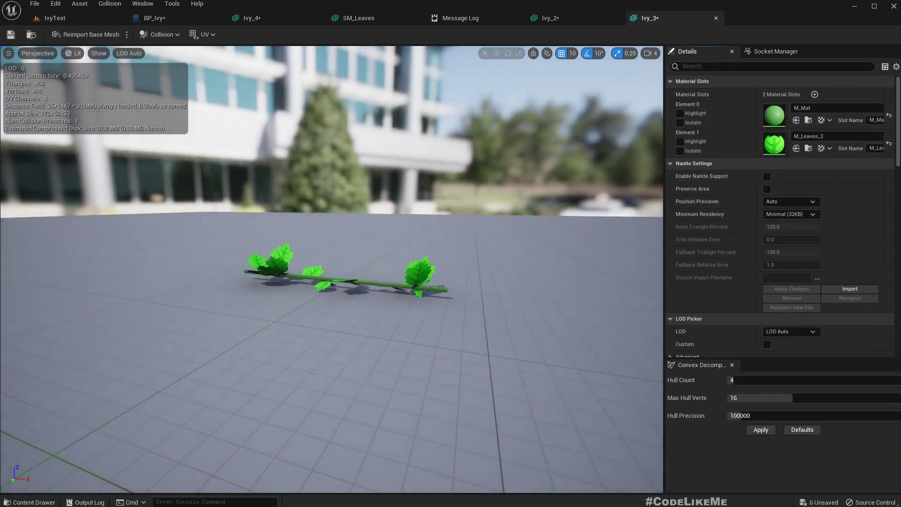
# - Open the Ivy_2 mesh, paste the copied leaf material into its Element 1 slot and save the asset
pyautogui.click(81, 18)
pyautogui.click(140, 407)
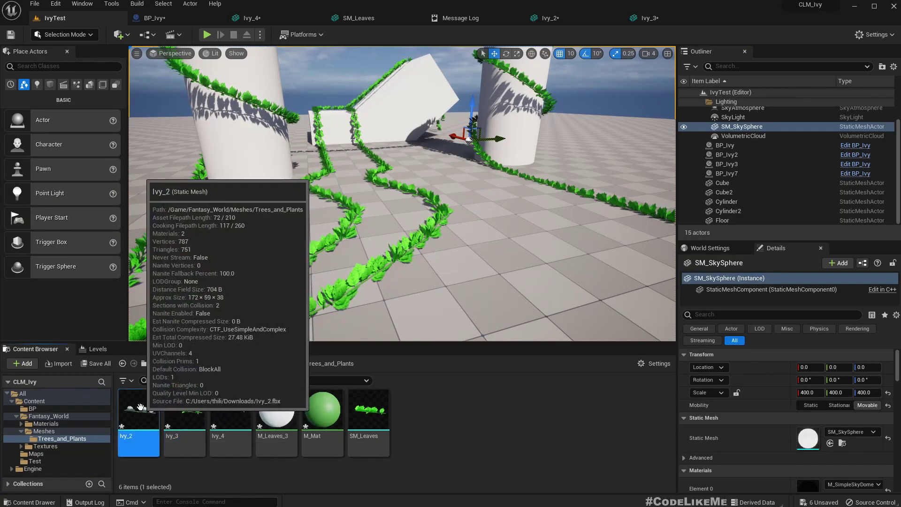
pyautogui.doubleClick(140, 407)
pyautogui.rightClick(714, 141)
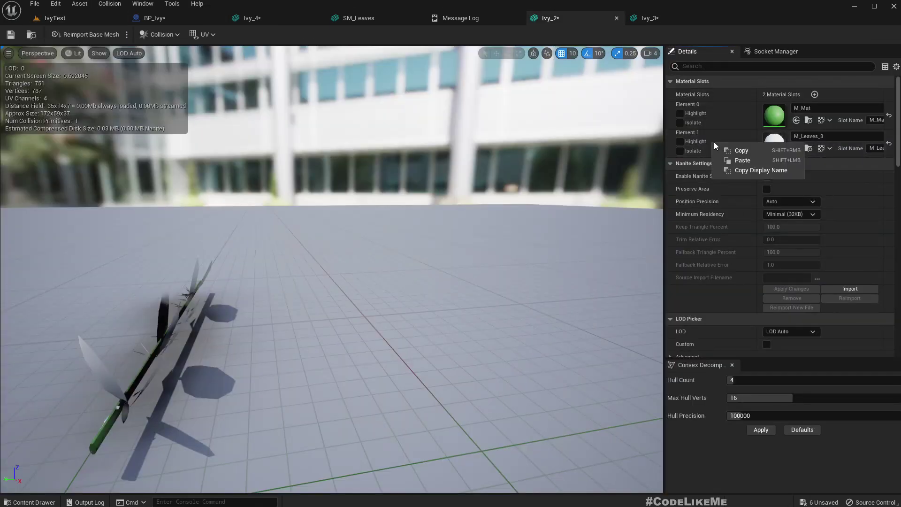
pyautogui.click(747, 161)
pyautogui.moveTo(432, 192); pyautogui.dragTo(638, 223)
pyautogui.click(13, 35)
# - Return to the SM_Leaves mesh and copy its Element 0 stem material
pyautogui.click(49, 19)
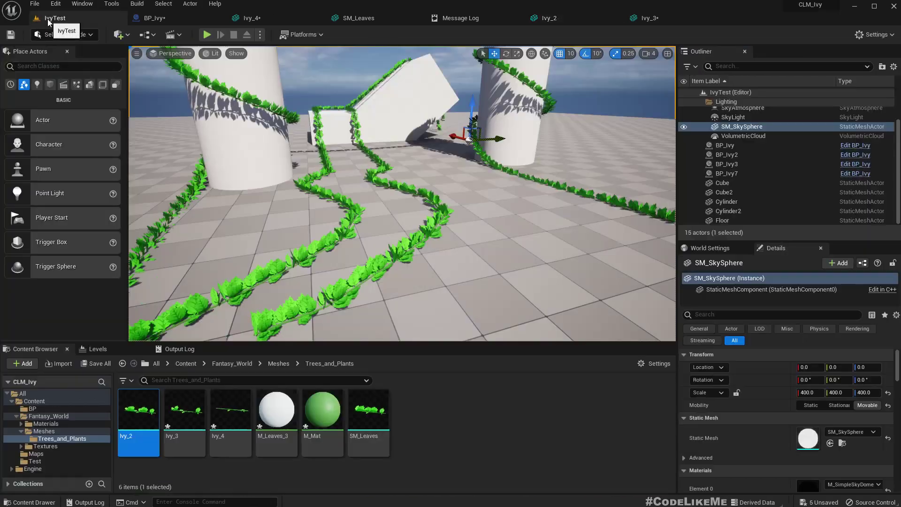
pyautogui.click(323, 422)
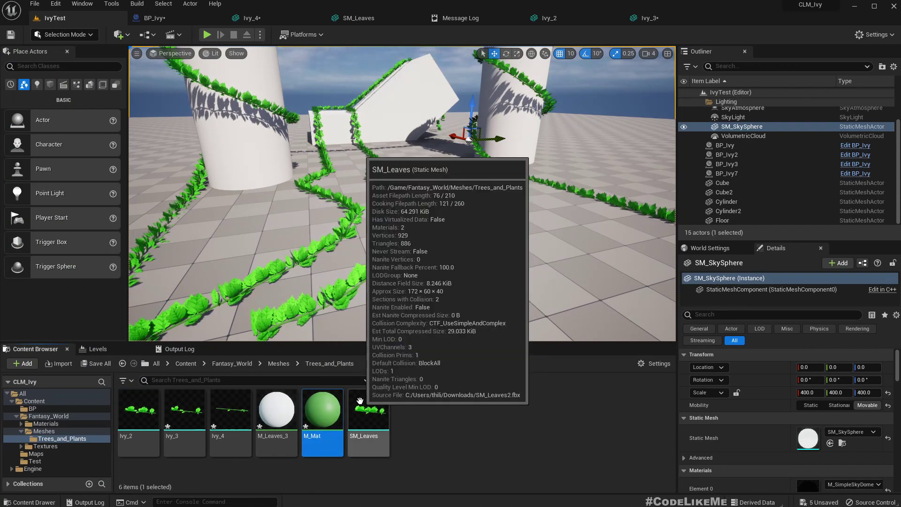
pyautogui.click(448, 432)
pyautogui.doubleClick(368, 412)
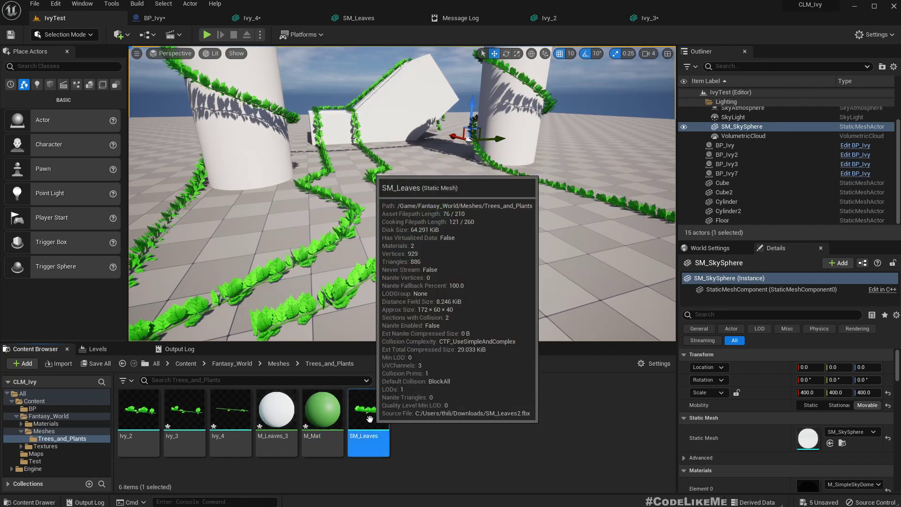
pyautogui.rightClick(734, 108)
pyautogui.click(756, 115)
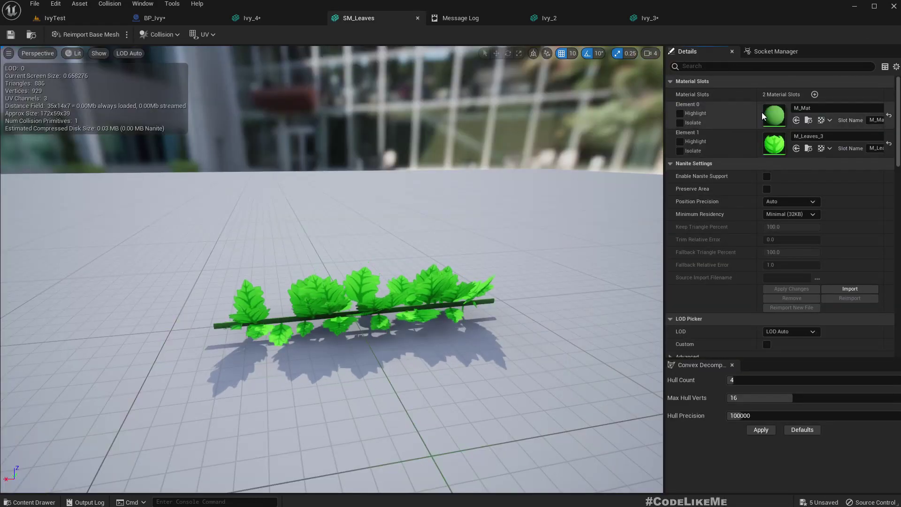
pyautogui.click(280, 23)
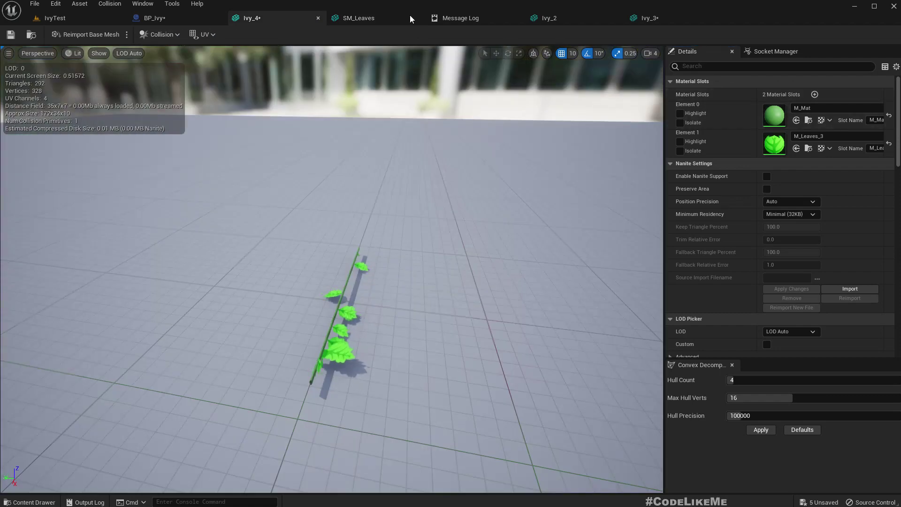
pyautogui.click(395, 21)
pyautogui.rightClick(741, 121)
pyautogui.click(768, 130)
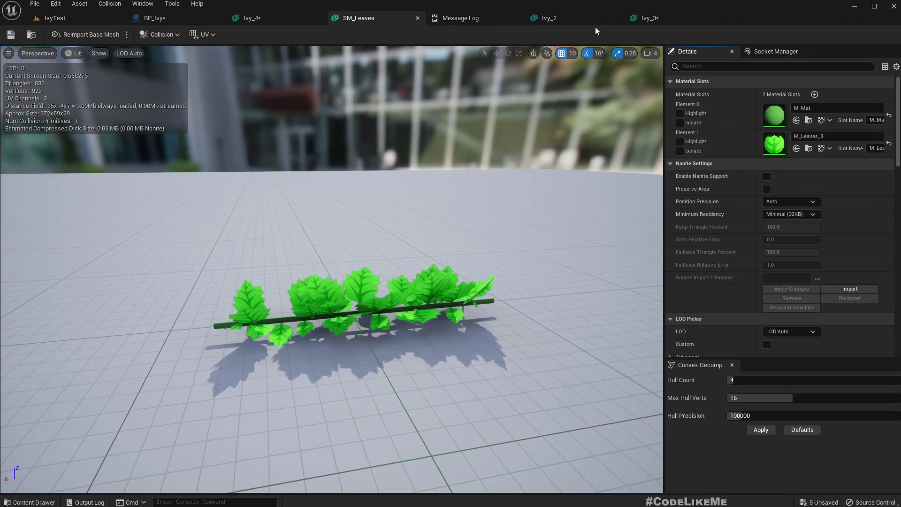
# - Paste the copied stem material into the Element 0 slot of Ivy_4 and of Ivy_2
pyautogui.click(268, 18)
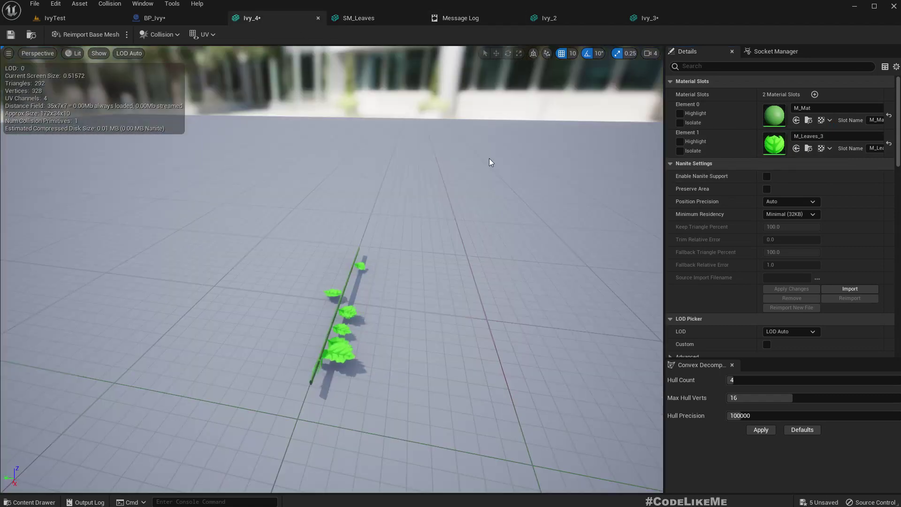
pyautogui.rightClick(742, 110)
pyautogui.click(770, 126)
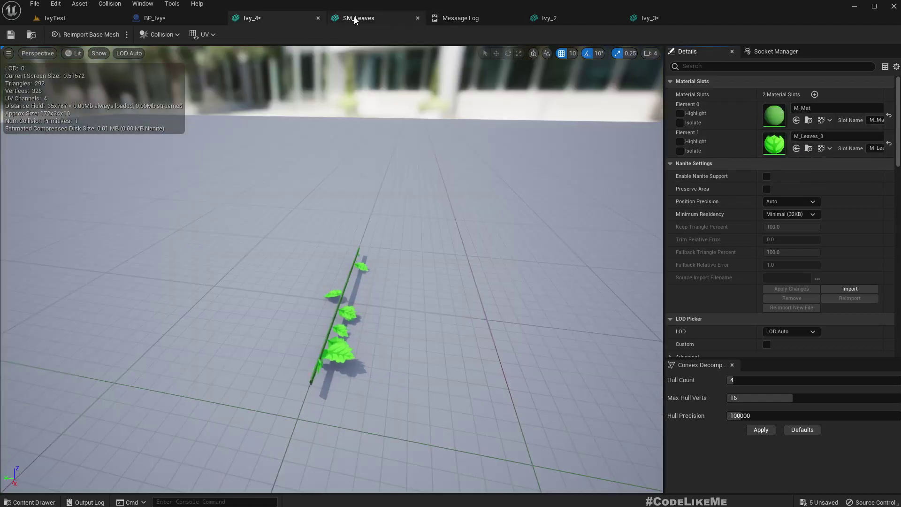
pyautogui.click(549, 18)
pyautogui.rightClick(736, 112)
pyautogui.click(767, 131)
# - Paste the copied stem material into Element 0 of Ivy_3 and save all modified assets
pyautogui.click(650, 18)
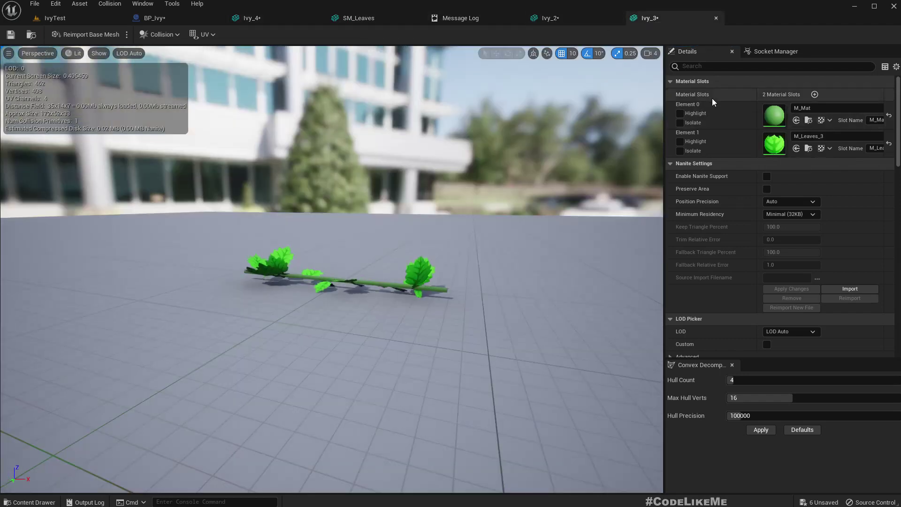
pyautogui.rightClick(721, 110)
pyautogui.click(765, 125)
pyautogui.hotkey('ctrl', 'shift', 's')
# - Delete the imported M_Leaves_3 and M_Mat materials from the Trees_and_Plants folder
pyautogui.click(88, 19)
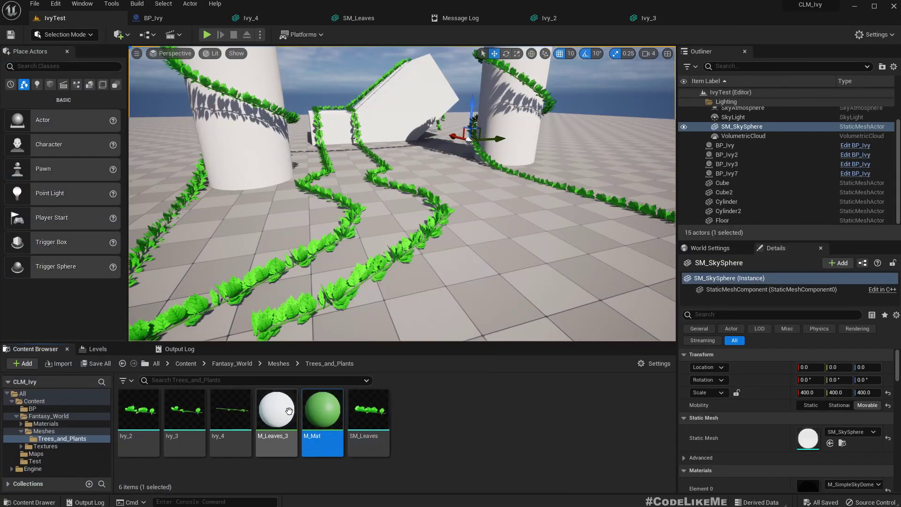
pyautogui.press('Delete')
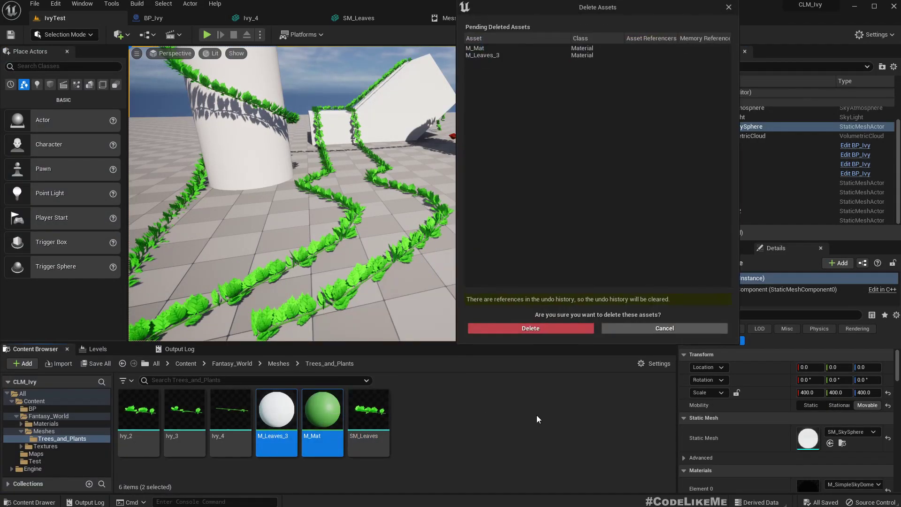
pyautogui.click(552, 324)
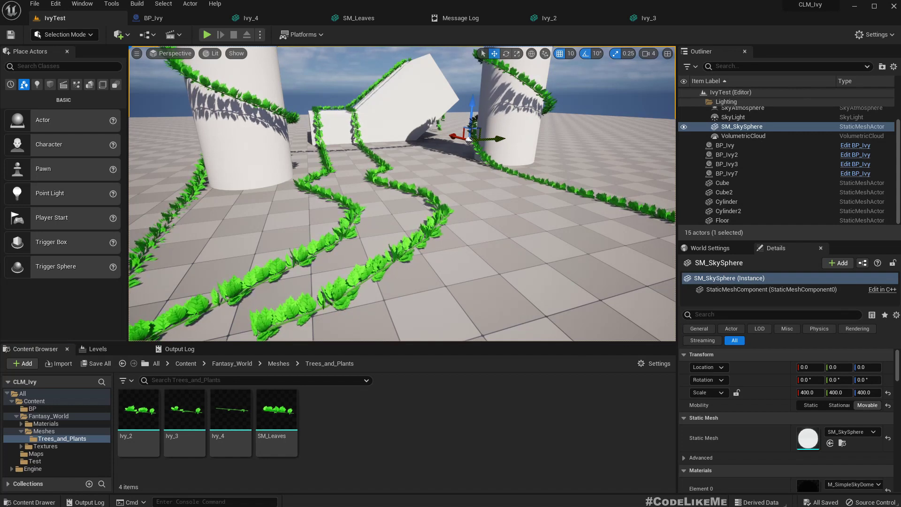
# - Switch to the BP_Ivy blueprint and close all editor tabs opened after it
pyautogui.rightClick(161, 18)
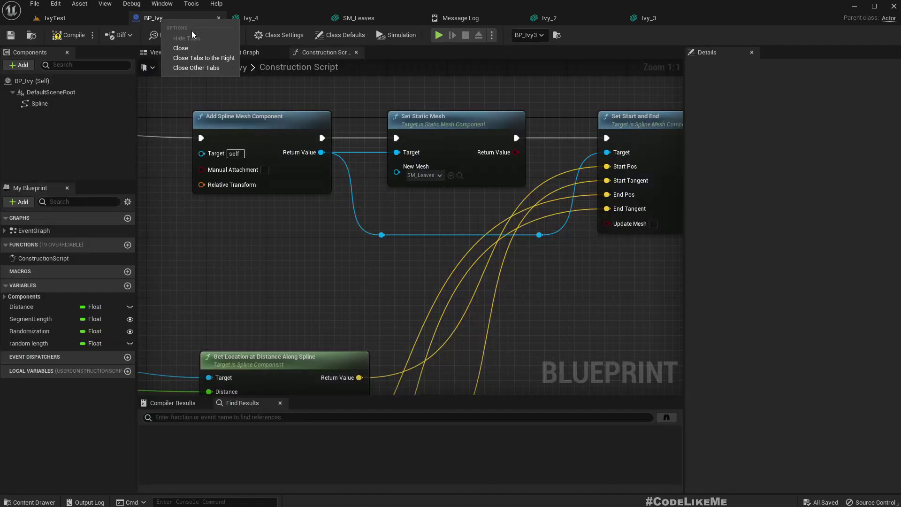
pyautogui.click(203, 59)
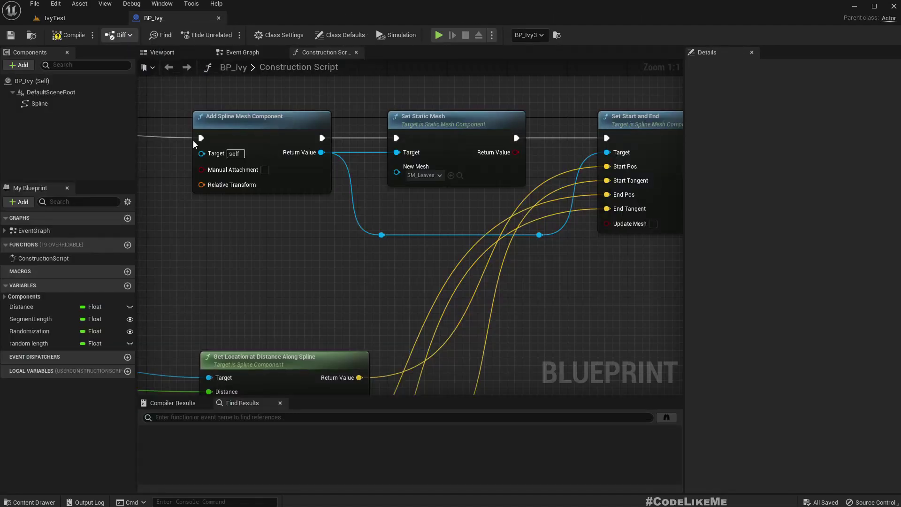
# - Promote the New Mesh input of Set Static Mesh to a variable named IvyMeshes
pyautogui.scroll(-2, 410, 193)
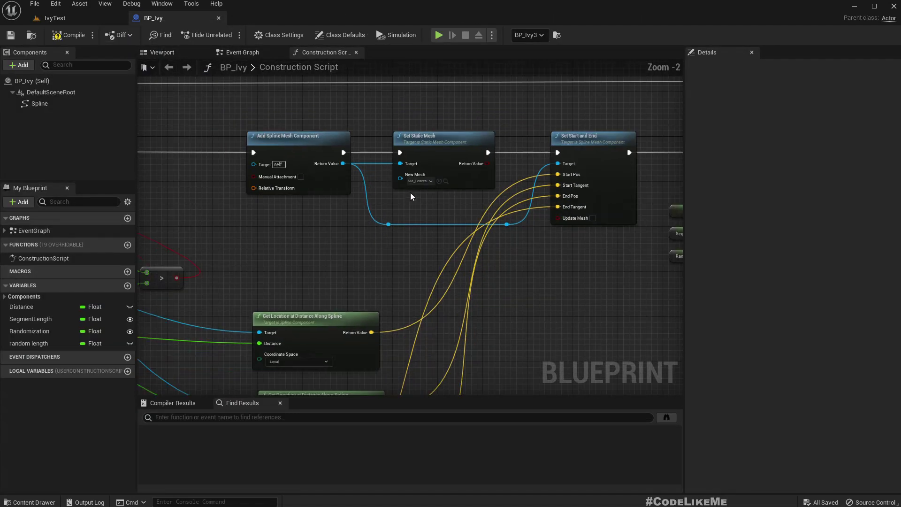
pyautogui.scroll(2, 410, 193)
pyautogui.scroll(-4, 325, 244)
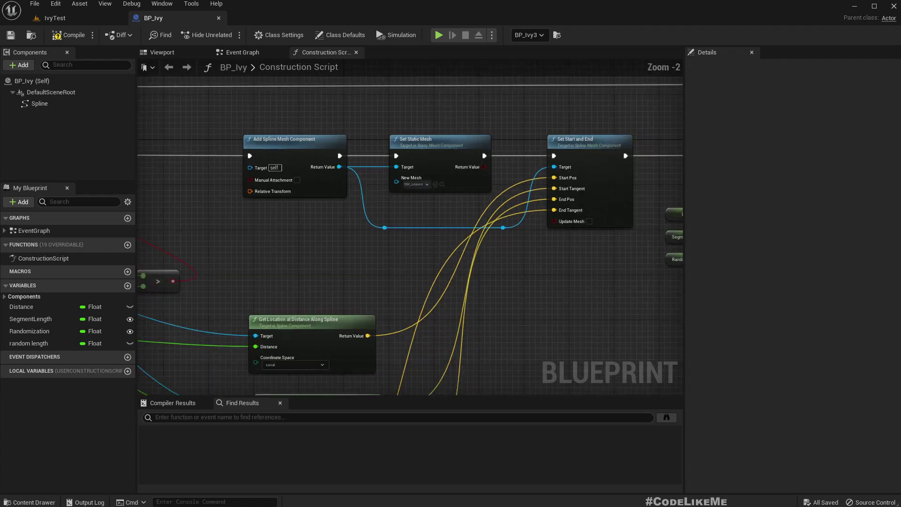
pyautogui.scroll(4, 328, 232)
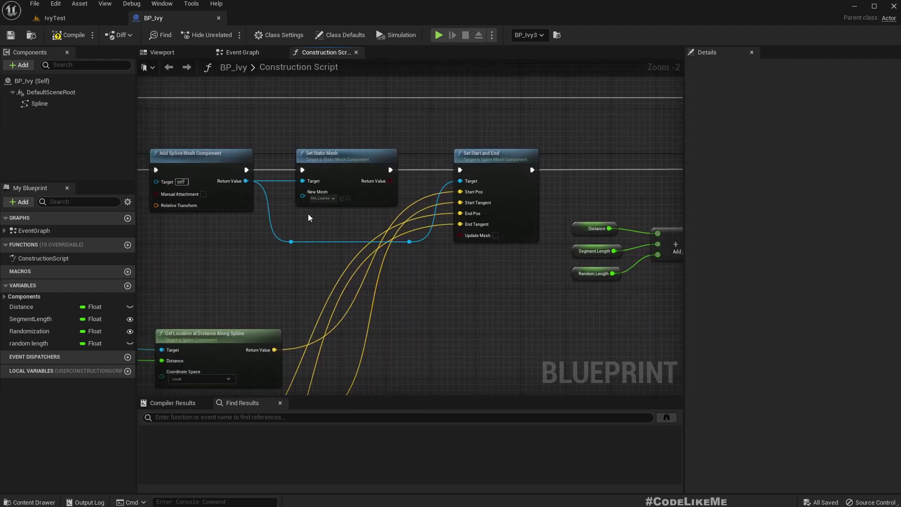
pyautogui.rightClick(309, 189)
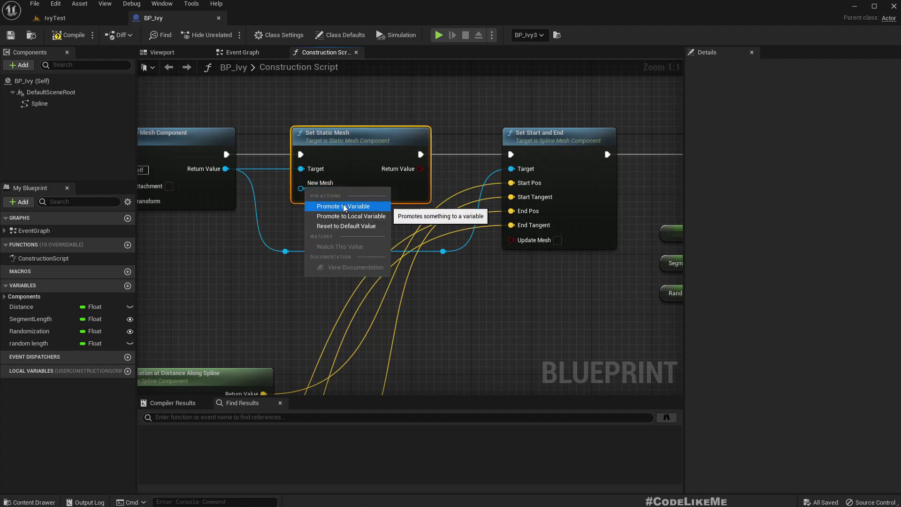
pyautogui.click(344, 207)
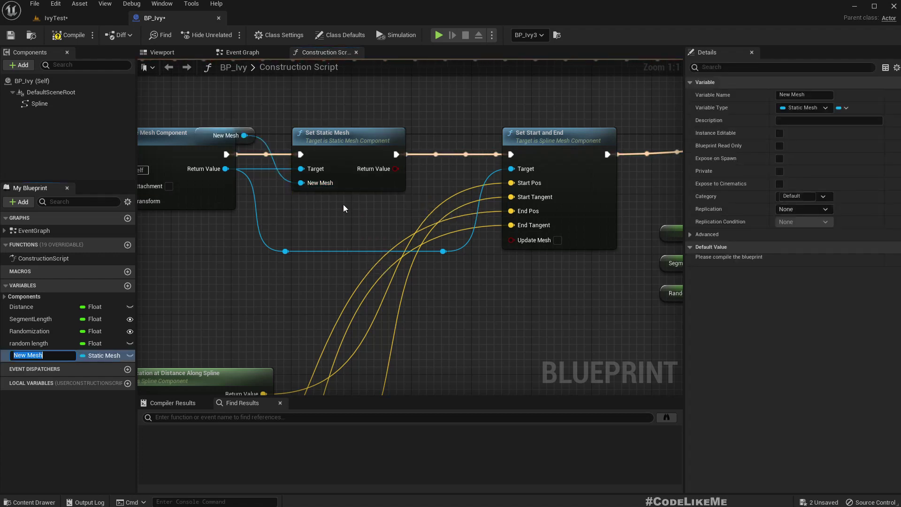
pyautogui.write('Ivey')
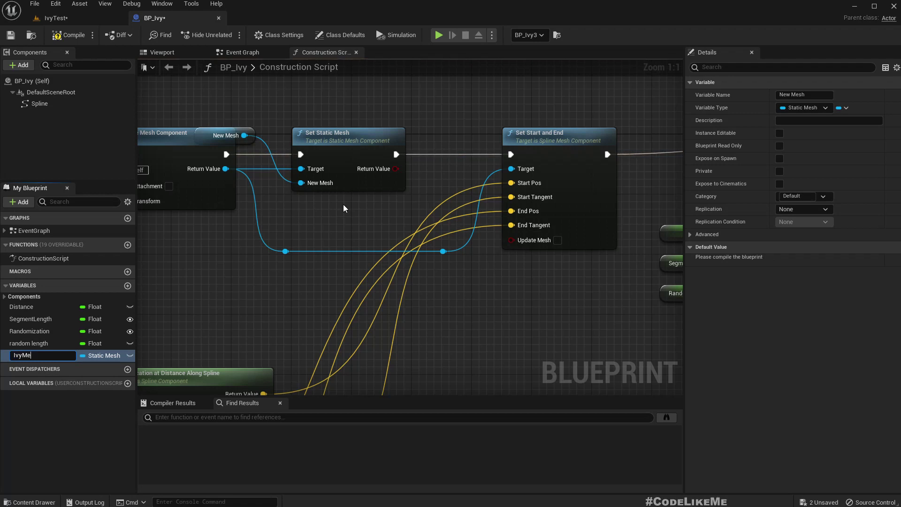
pyautogui.write('eshes')
pyautogui.press('Return')
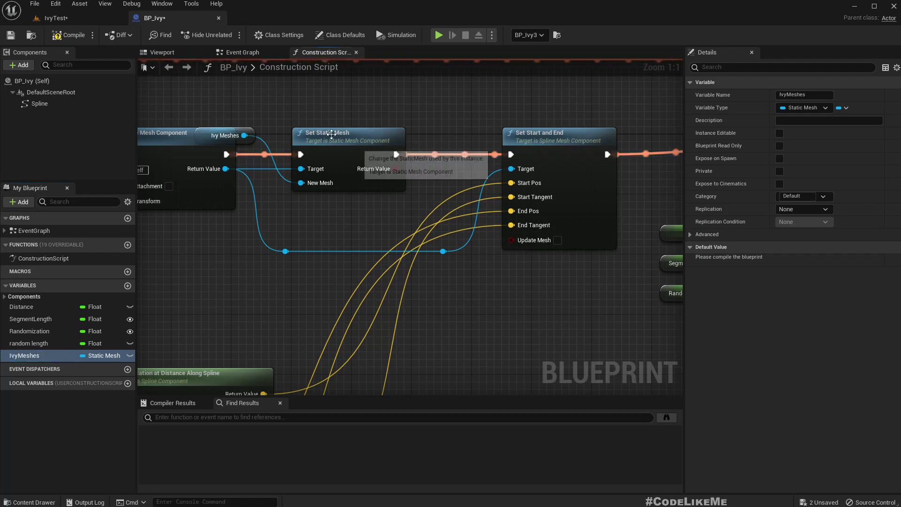
# - Place the Ivy Meshes getter below the execution line and move Add Spline Mesh Component toward the Branch node to make room
pyautogui.moveTo(247, 129); pyautogui.dragTo(201, 251)
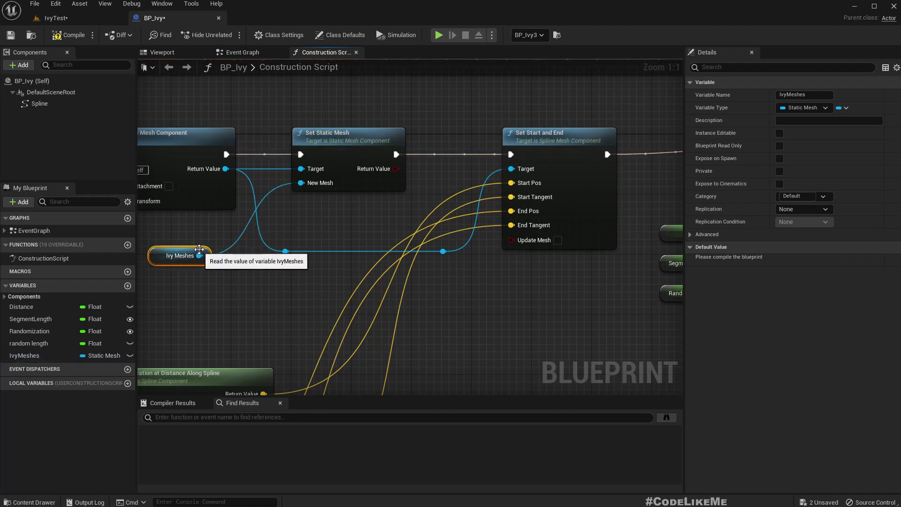
pyautogui.moveTo(226, 282); pyautogui.dragTo(329, 280, button='right')
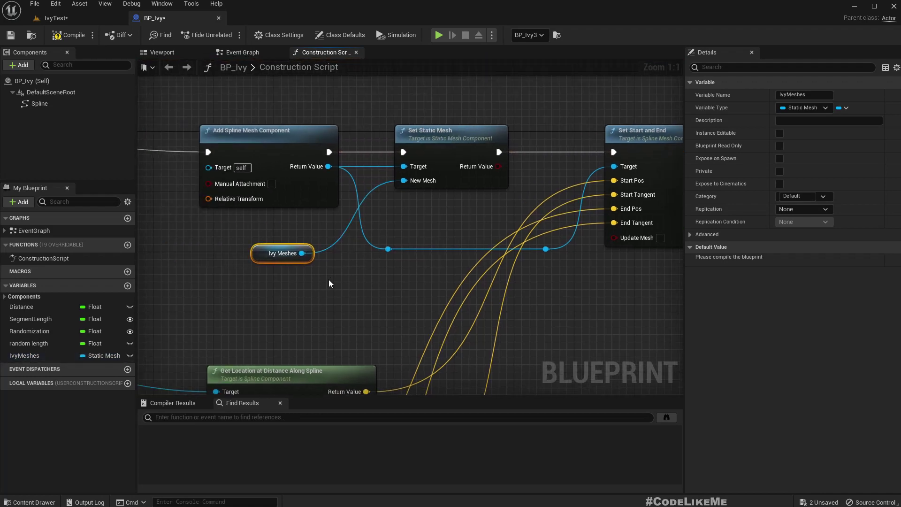
pyautogui.scroll(-3, 370, 271)
pyautogui.moveTo(370, 272); pyautogui.dragTo(491, 292, button='right')
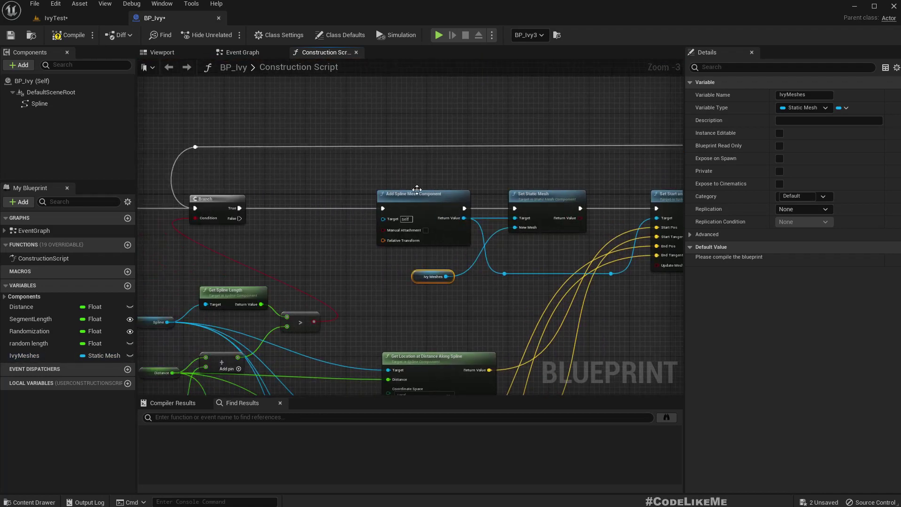
pyautogui.moveTo(417, 189); pyautogui.dragTo(322, 194)
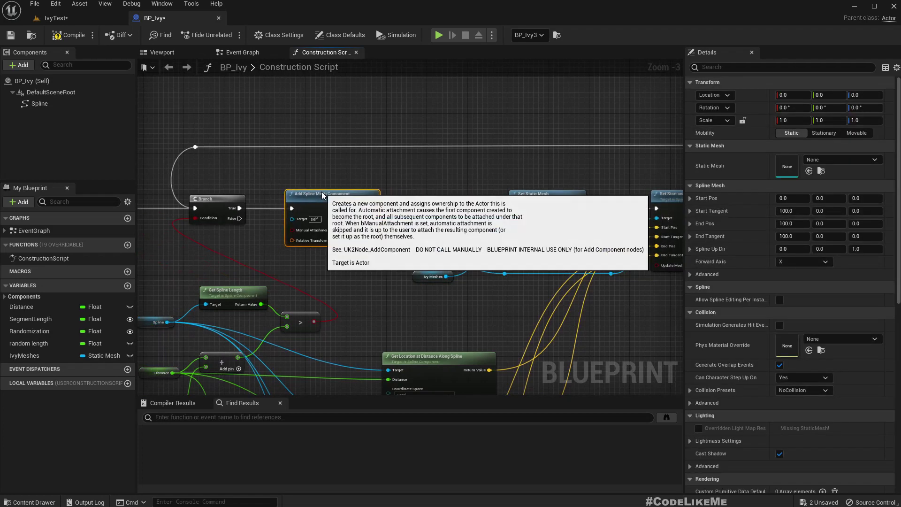
pyautogui.scroll(3, 469, 353)
pyautogui.moveTo(381, 247); pyautogui.dragTo(318, 249)
# - Change the IvyMeshes variable to an Array of Static Mesh, accept the type change, and return to the BP_Ivy graph
pyautogui.click(844, 107)
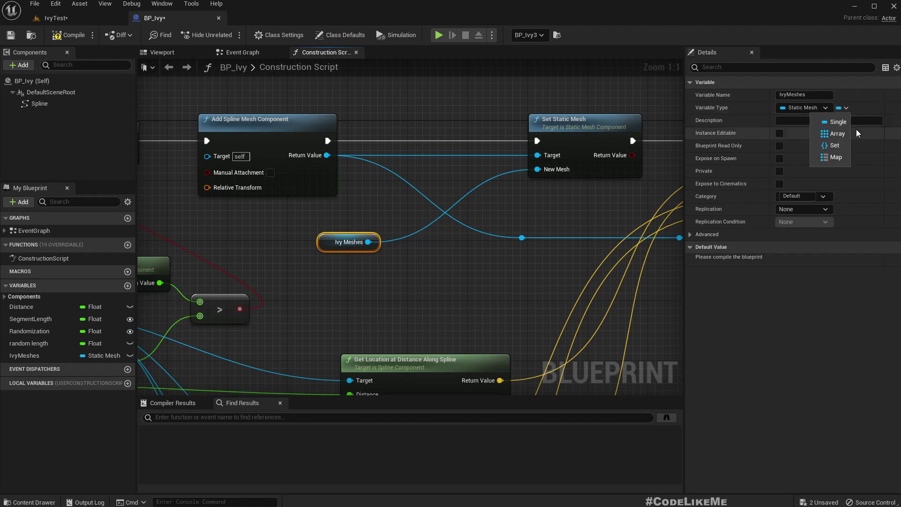
pyautogui.click(836, 133)
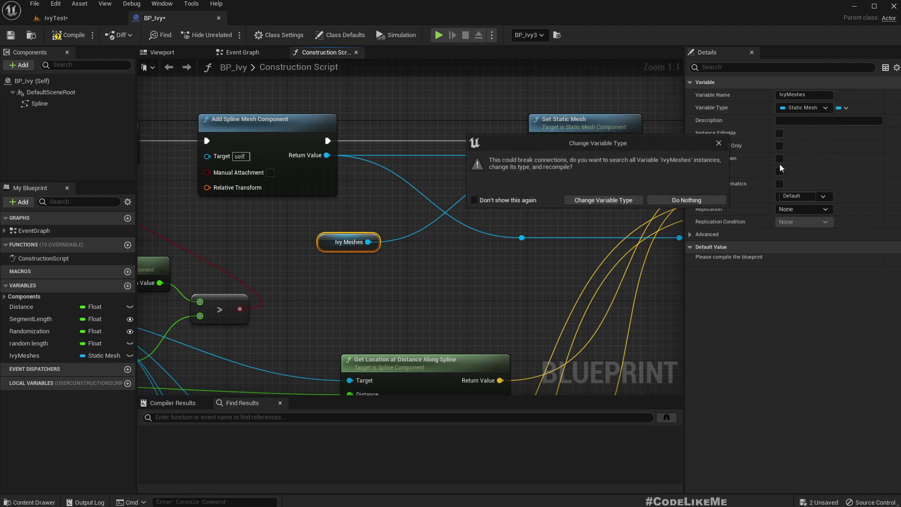
pyautogui.click(610, 200)
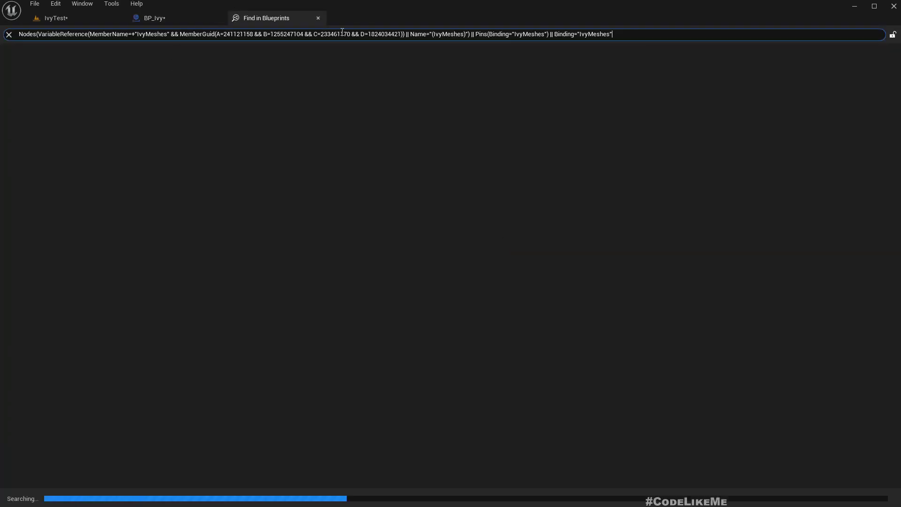
pyautogui.click(155, 19)
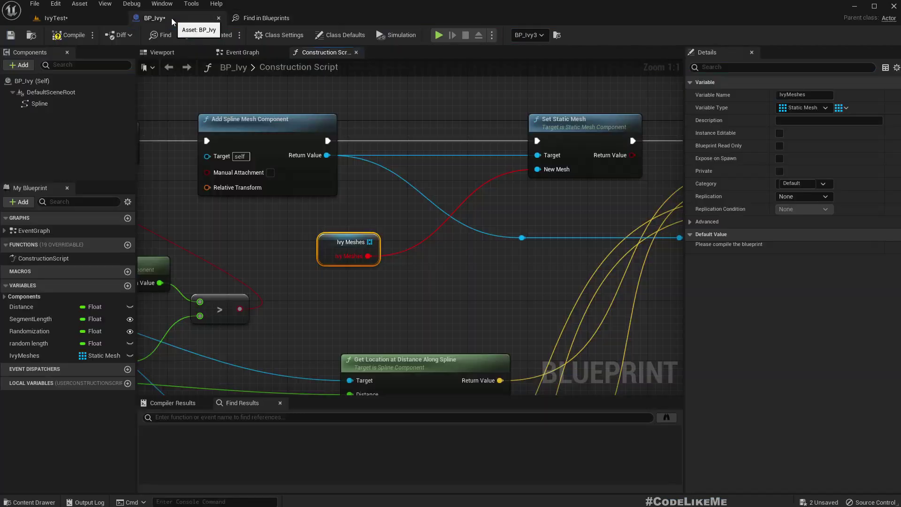
# - Break the invalid link between the Ivy Meshes getter and the New Mesh input of Set Static Mesh
pyautogui.rightClick(368, 255)
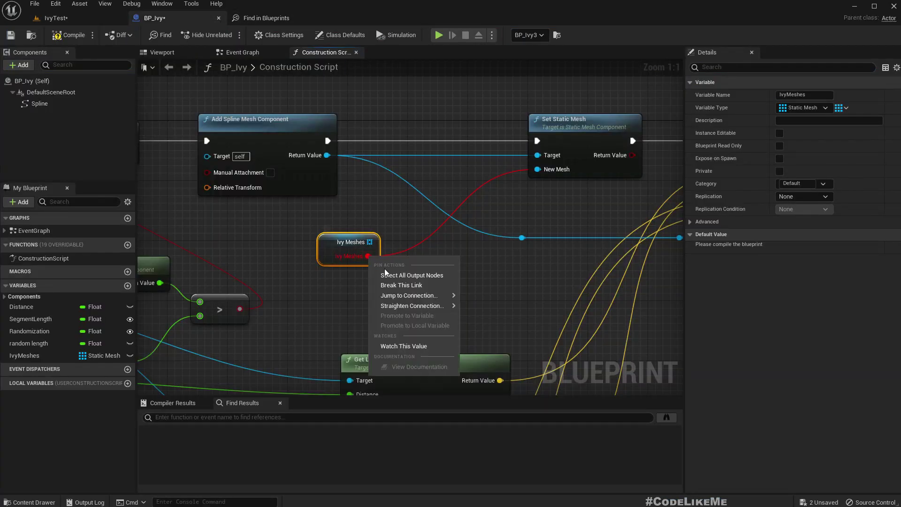
pyautogui.click(402, 287)
pyautogui.moveTo(370, 242); pyautogui.dragTo(400, 264)
pyautogui.moveTo(368, 197); pyautogui.dragTo(338, 196, button='right')
pyautogui.moveTo(346, 241); pyautogui.dragTo(372, 248)
# - Compile BP_Ivy and add four elements to the default value of the IvyMeshes array
pyautogui.click(69, 35)
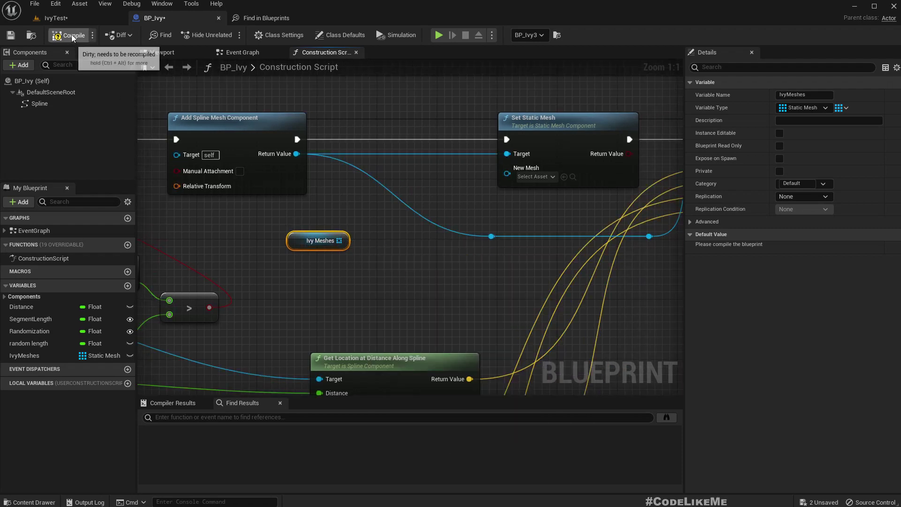
pyautogui.click(837, 247)
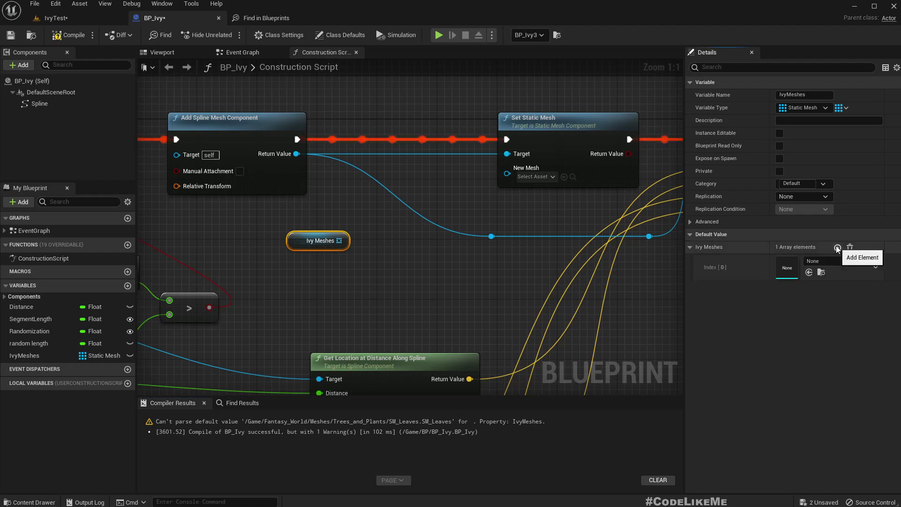
# - Rename the SM_Leaves mesh in the Trees_and_Plants folder of the IvyTest level editor's content to Ivy_1
pyautogui.click(85, 19)
pyautogui.click(279, 413)
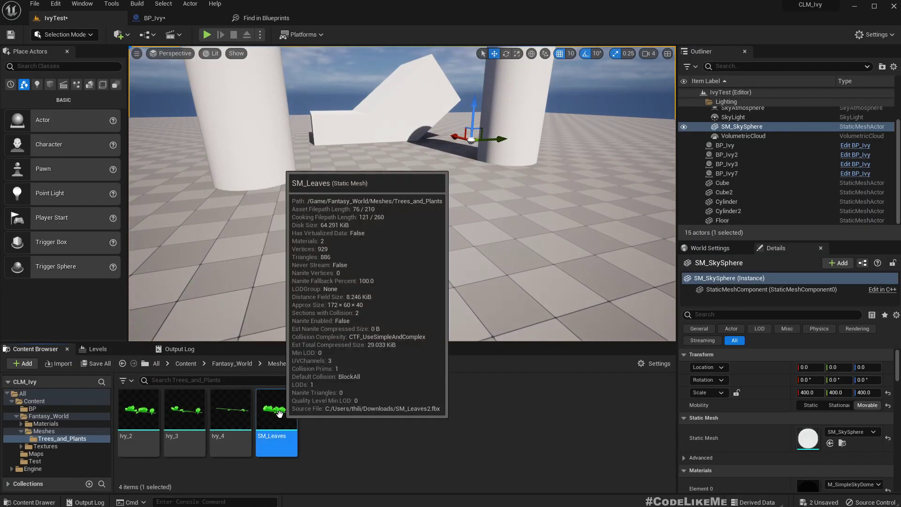
pyautogui.press('F2')
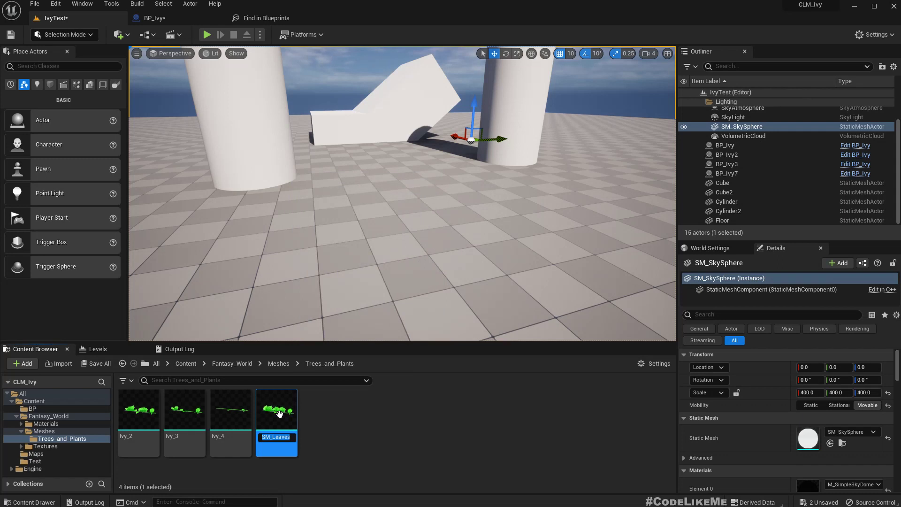
pyautogui.write('Ivy_1')
pyautogui.press('Return')
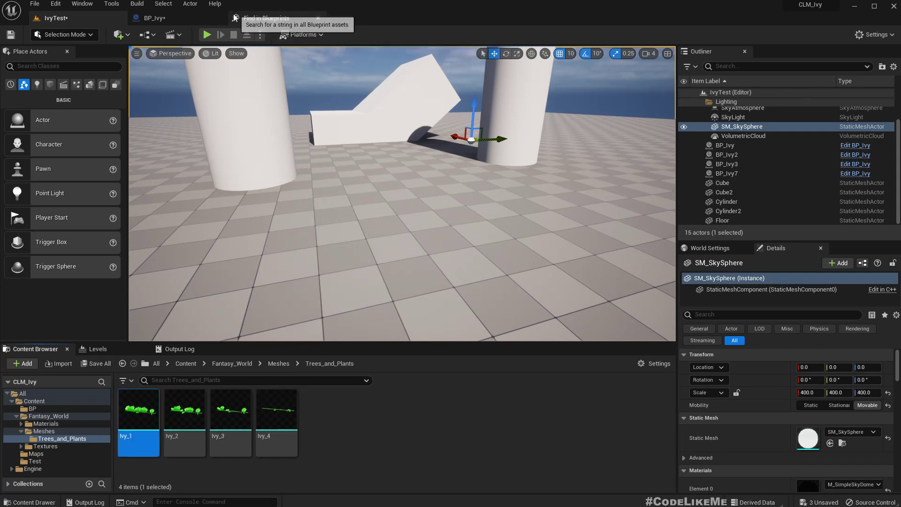
# - Assign Ivy_1, Ivy_2, Ivy_3 and Ivy_4 to indices 0 to 3 of BP_Ivy's IvyMeshes array and compile the blueprint
pyautogui.click(172, 17)
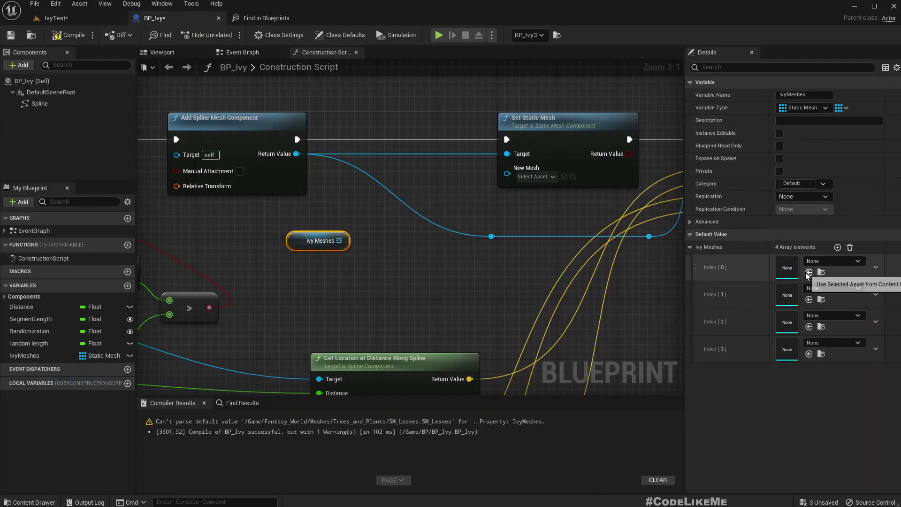
pyautogui.click(829, 291)
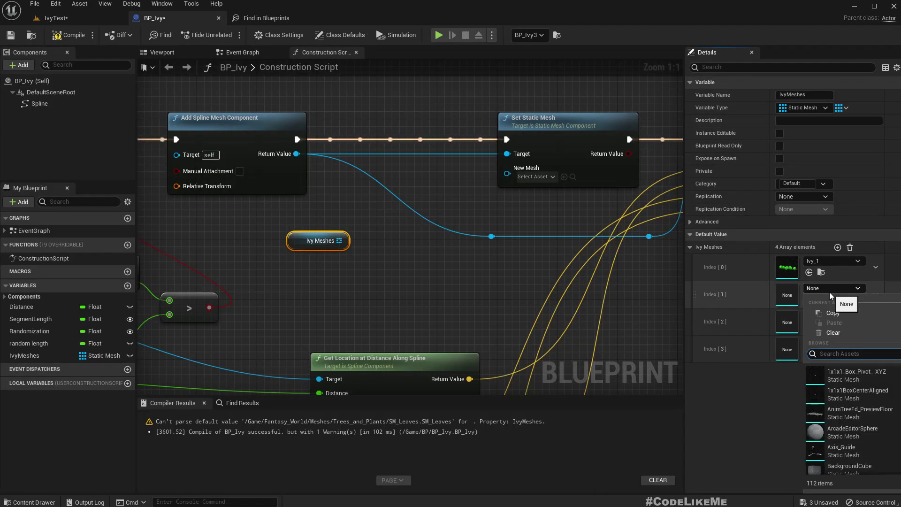
pyautogui.write('ivy')
pyautogui.click(834, 394)
pyautogui.click(817, 314)
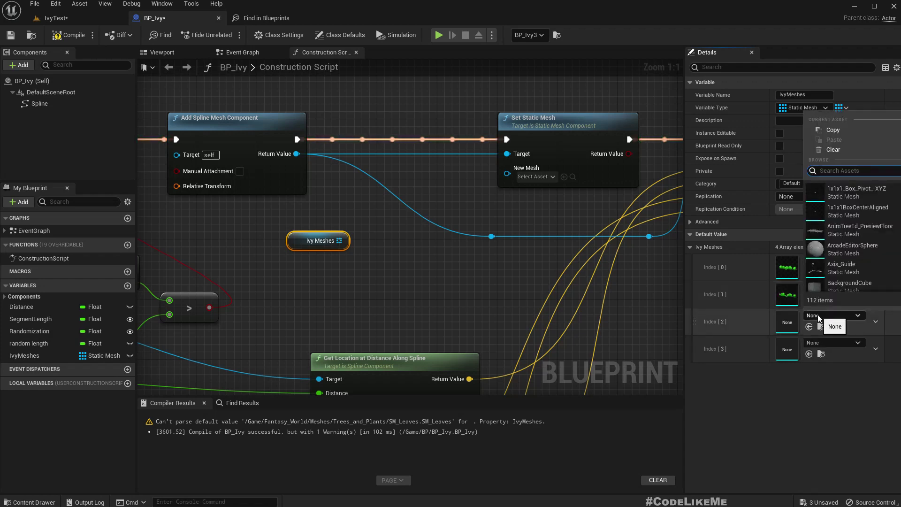
pyautogui.write('ivy')
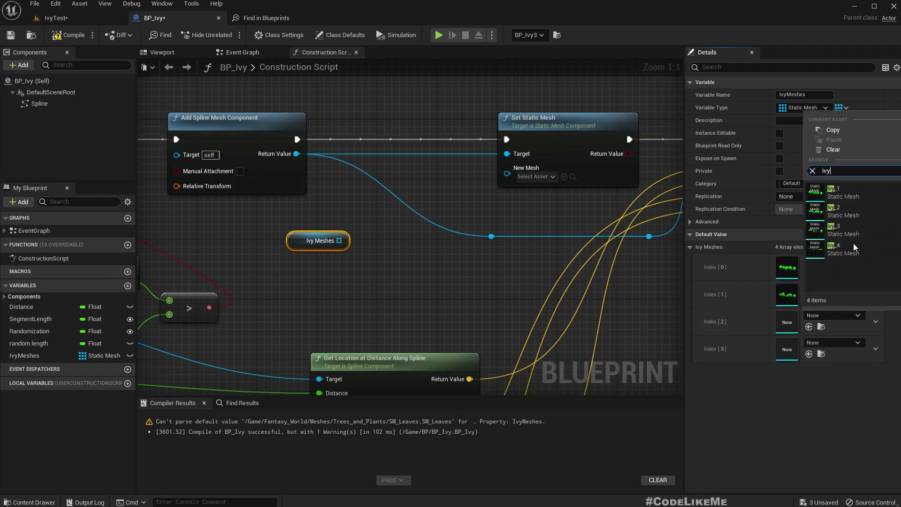
pyautogui.click(850, 229)
pyautogui.click(824, 343)
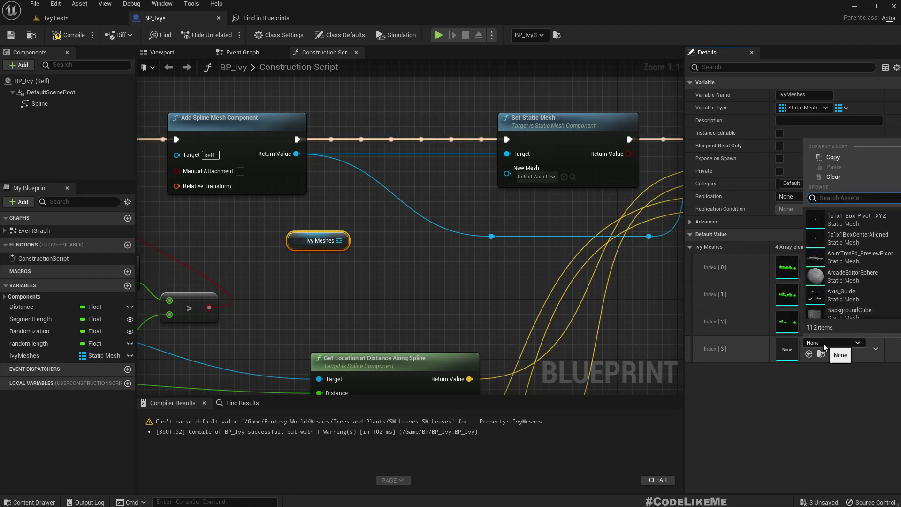
pyautogui.write('ivy')
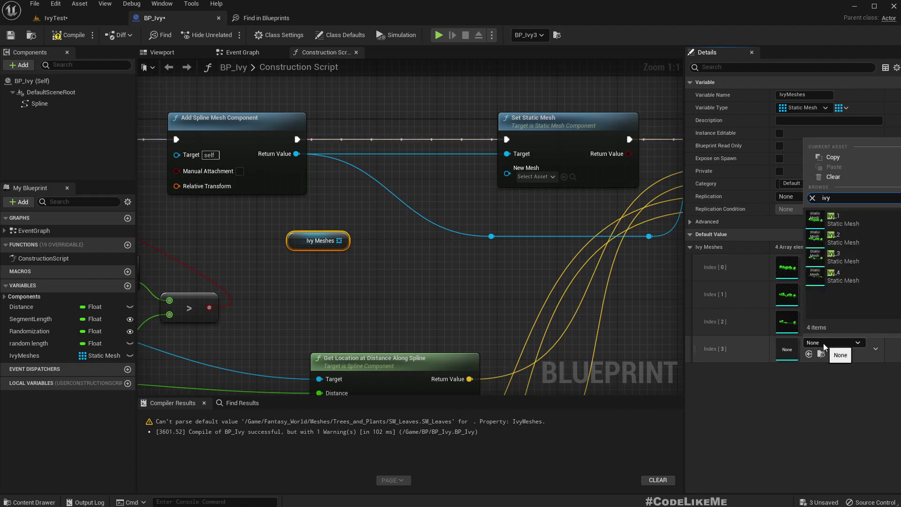
pyautogui.click(845, 277)
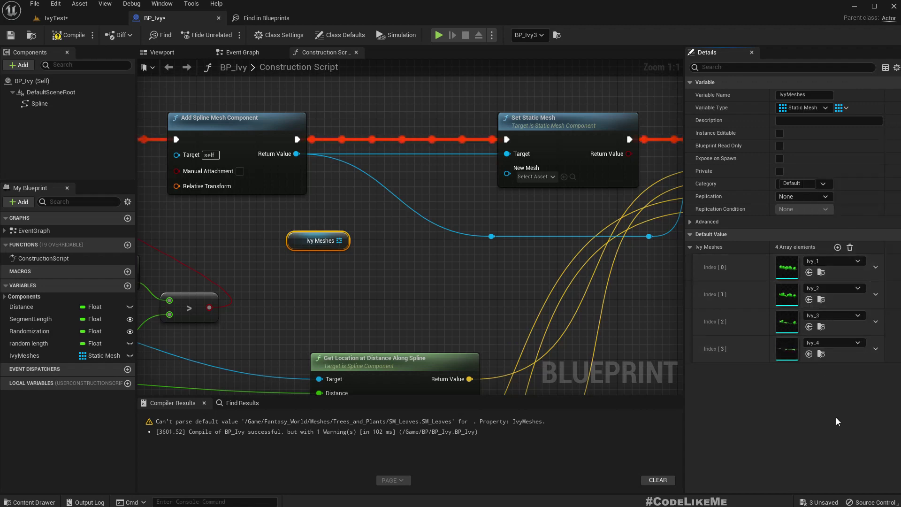
pyautogui.click(70, 36)
# - Add a Get (a copy) node from the Ivy Meshes array and place it beside the getter
pyautogui.moveTo(376, 250); pyautogui.dragTo(377, 249)
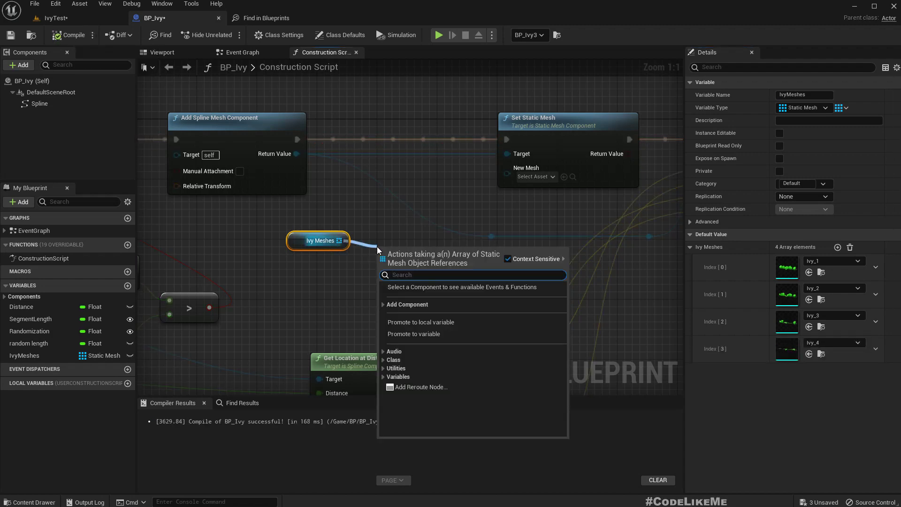
pyautogui.write('get')
pyautogui.press('Return')
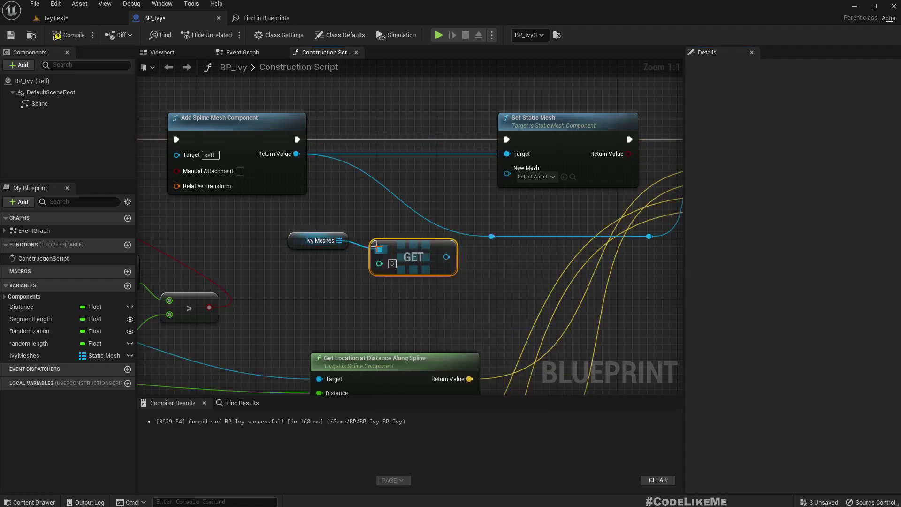
pyautogui.moveTo(430, 244); pyautogui.dragTo(453, 235)
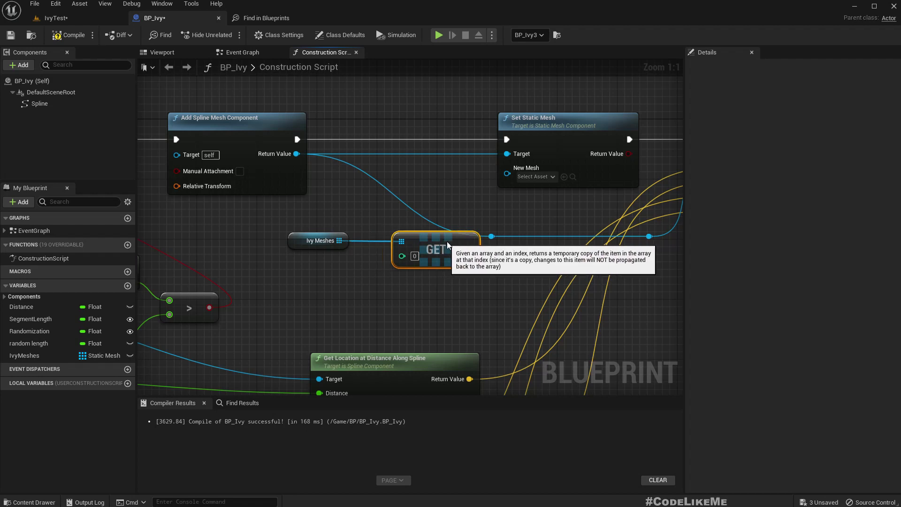
# - Move the Ivy Meshes getter away from the Get node and add a Last Index node from the array below it
pyautogui.moveTo(318, 242); pyautogui.dragTo(326, 286)
pyautogui.write('get la')
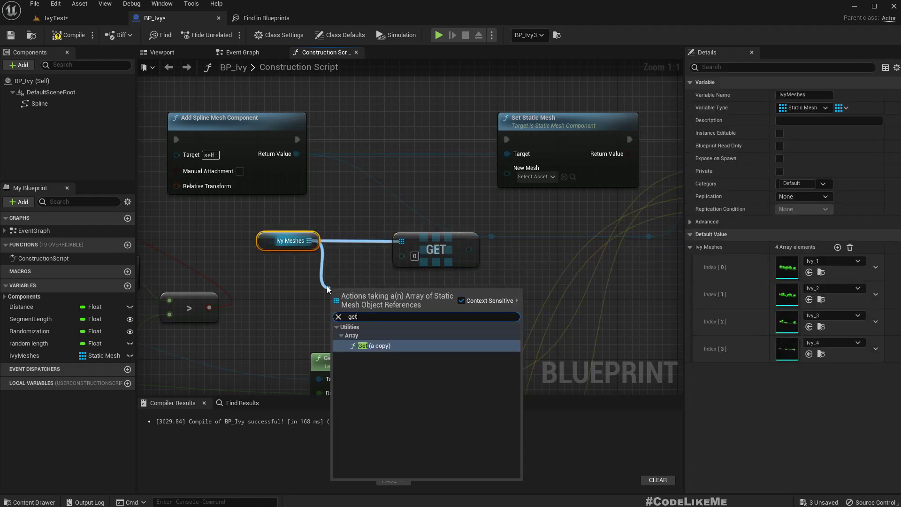
pyautogui.press('BackSpace')
pyautogui.press('BackSpace')
pyautogui.press('BackSpace')
pyautogui.press('Escape')
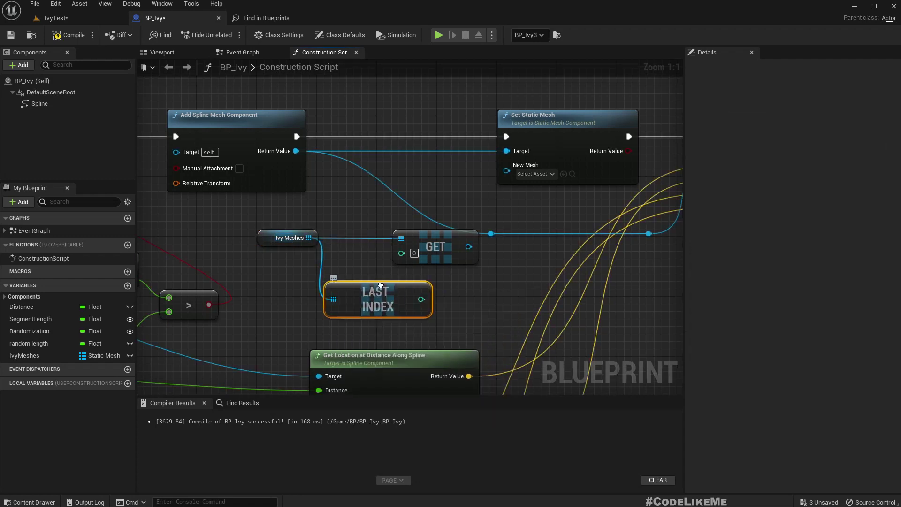